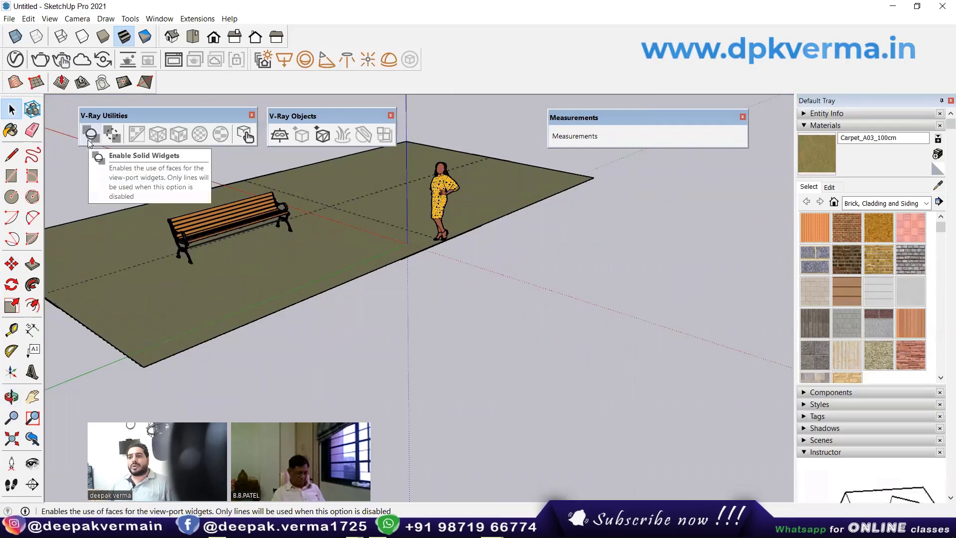
Step: Draw a V-Ray rectangle light by two corners beside the ground plane
{"action": "scroll", "coordinate": [276, 251], "scroll_direction": "down", "scroll_amount": 2}
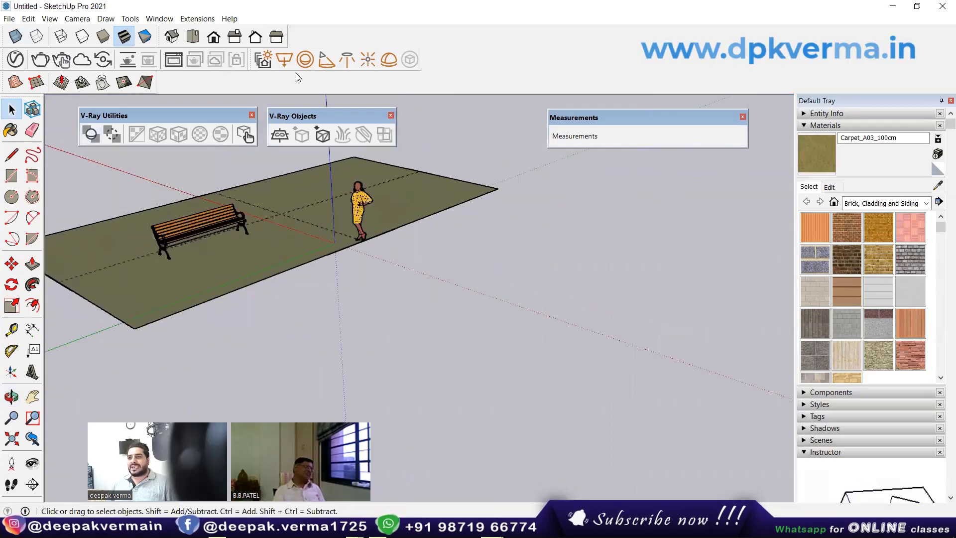
{"action": "left_click", "coordinate": [289, 64]}
{"action": "left_click", "coordinate": [453, 290]}
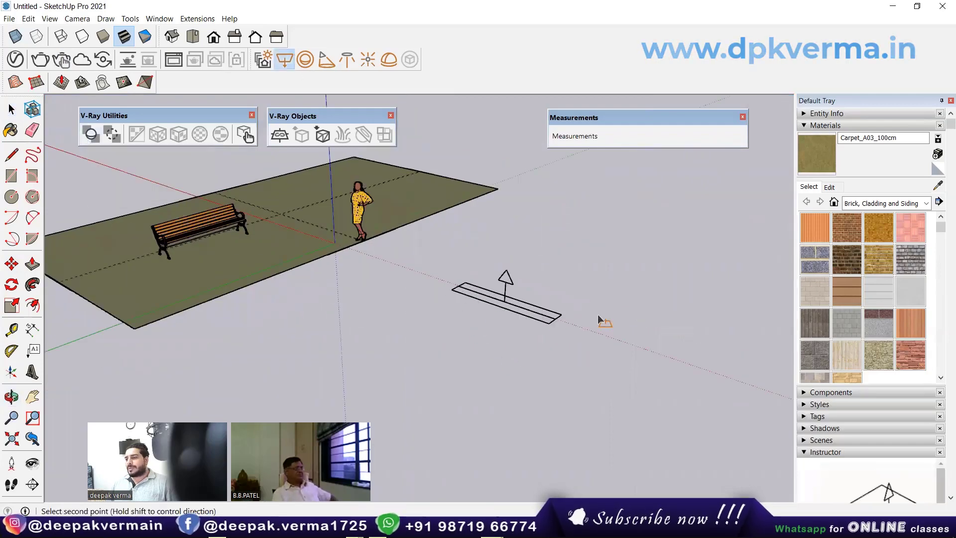
{"action": "left_click", "coordinate": [618, 274]}
Step: Place a V-Ray sphere light by centre and radius, then orbit to review
{"action": "left_click", "coordinate": [305, 60]}
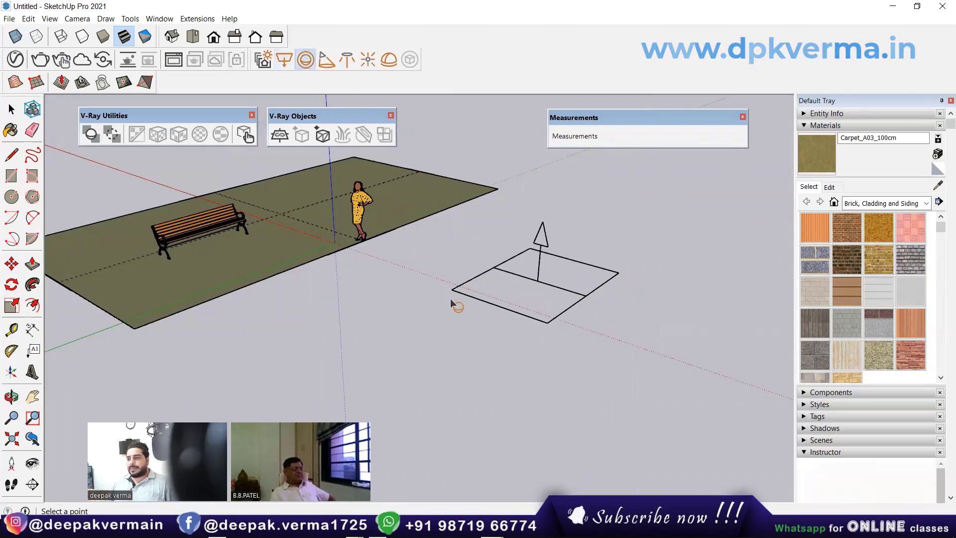
{"action": "left_click", "coordinate": [515, 377]}
{"action": "right_click", "coordinate": [516, 377]}
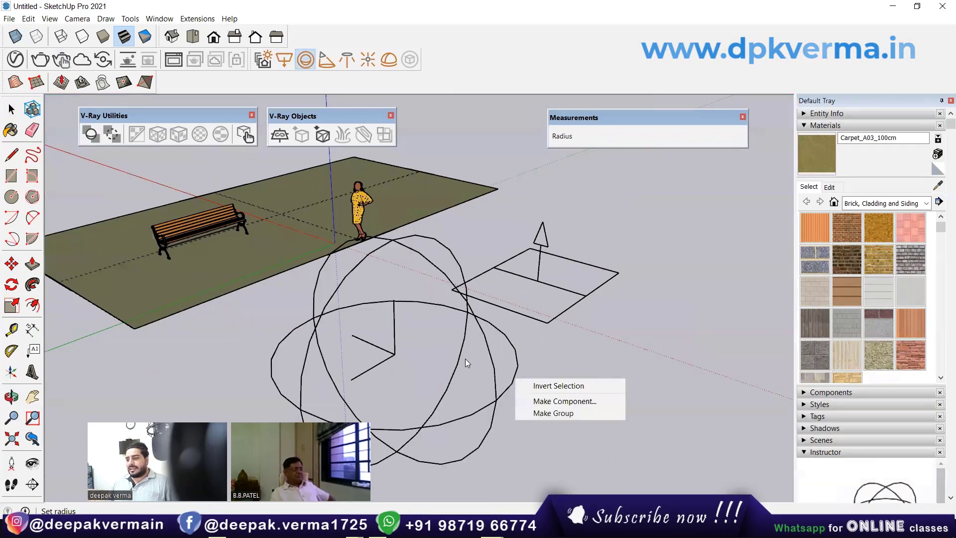
{"action": "key", "text": "Escape"}
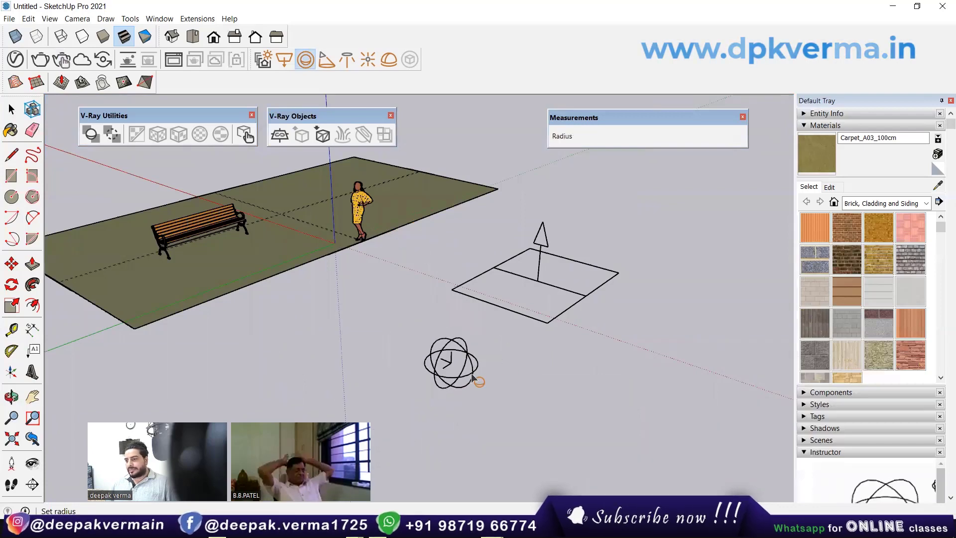
{"action": "left_click", "coordinate": [473, 376]}
{"action": "middle_click_drag", "start_coordinate": [539, 389], "coordinate": [434, 364]}
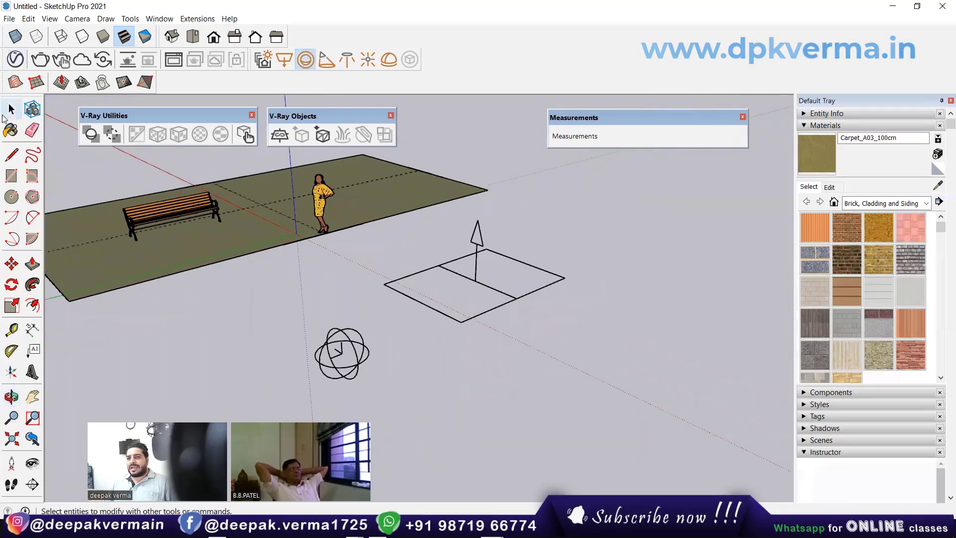
{"action": "left_click", "coordinate": [10, 110]}
{"action": "scroll", "coordinate": [473, 319], "scroll_direction": "up", "scroll_amount": 2}
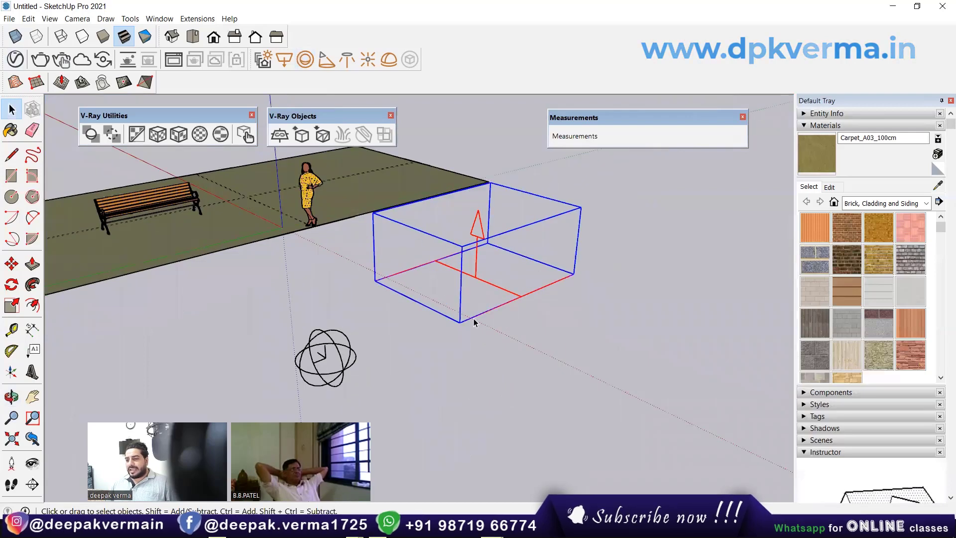
{"action": "middle_click_drag", "start_coordinate": [482, 253], "coordinate": [400, 280]}
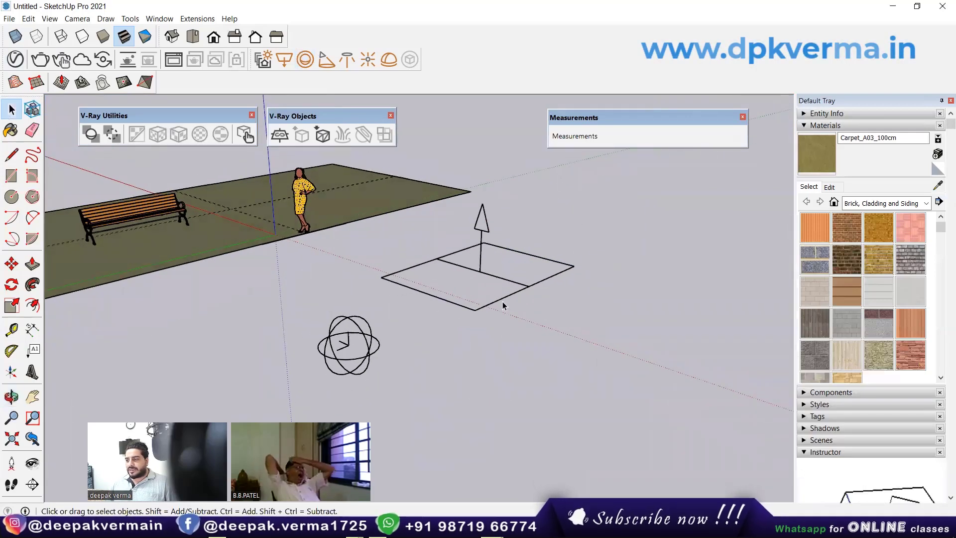
{"action": "middle_click_drag", "start_coordinate": [557, 267], "coordinate": [555, 259]}
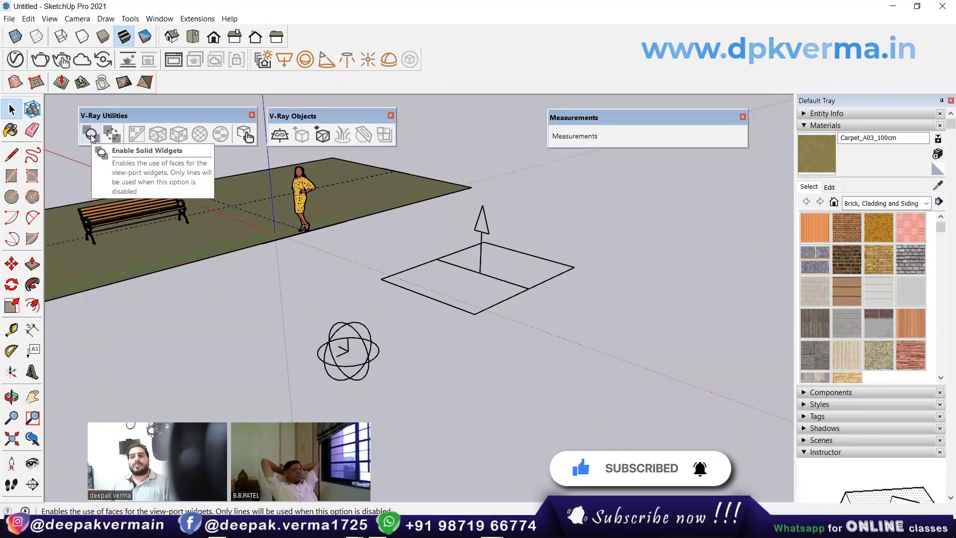
{"action": "left_click", "coordinate": [92, 135]}
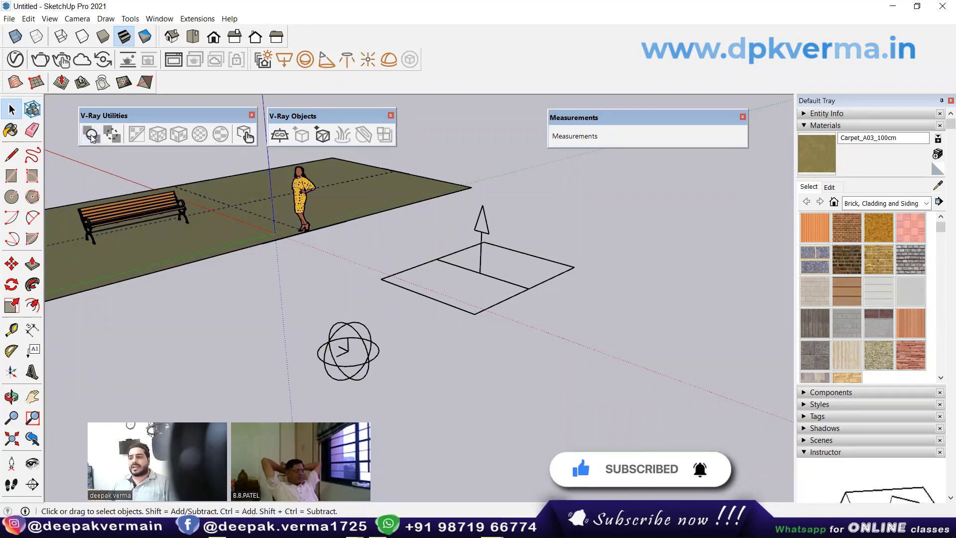
{"action": "left_click", "coordinate": [374, 354]}
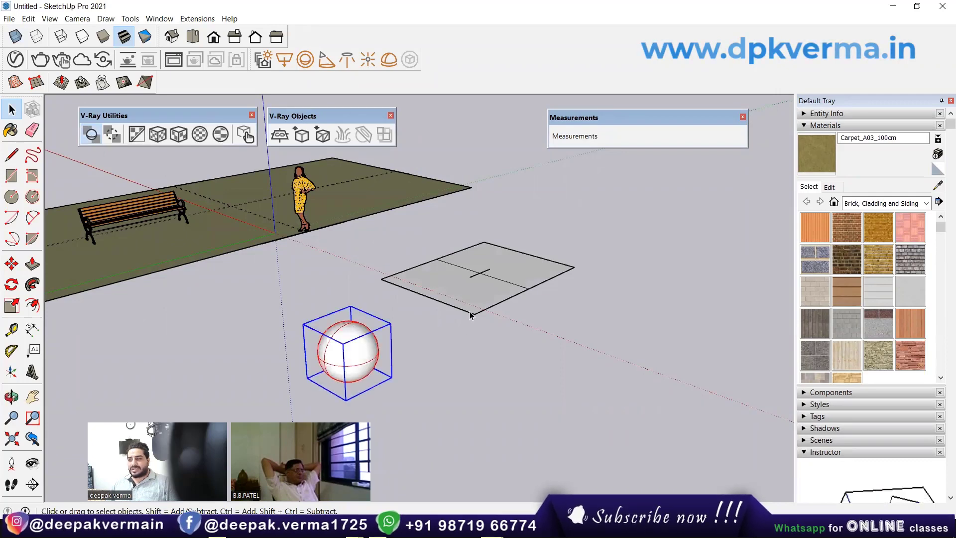
{"action": "left_click", "coordinate": [471, 313]}
{"action": "left_click", "coordinate": [375, 334]}
{"action": "left_click", "coordinate": [461, 311]}
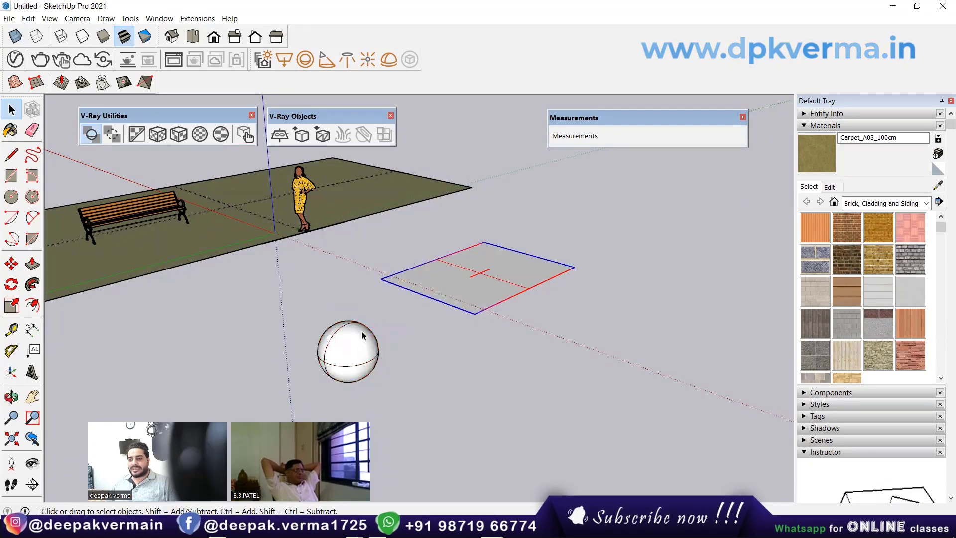
{"action": "left_click", "coordinate": [363, 335]}
{"action": "left_click", "coordinate": [459, 317]}
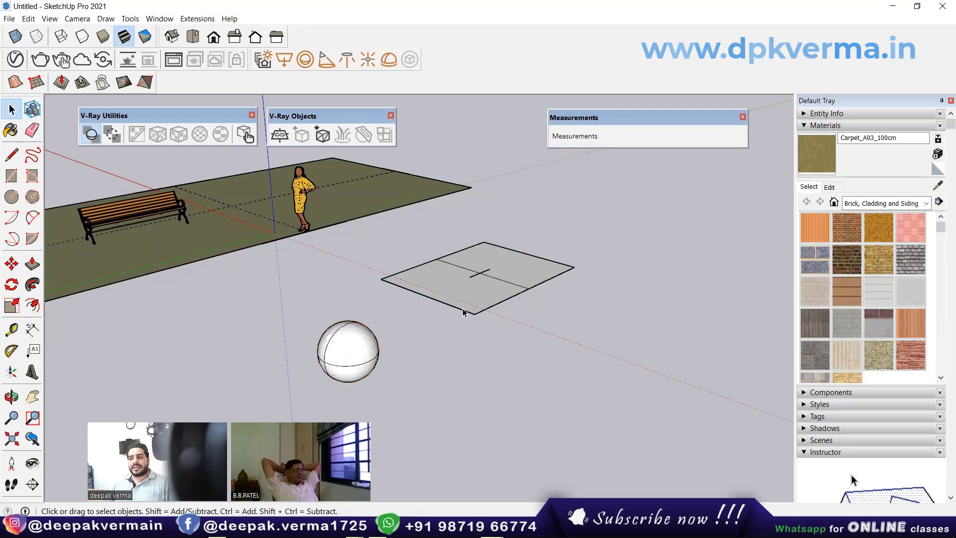
{"action": "mouse_move", "coordinate": [455, 320]}
{"action": "middle_mouse_down"}
{"action": "mouse_move", "coordinate": [477, 337]}
{"action": "mouse_move", "coordinate": [398, 354]}
{"action": "middle_mouse_up"}
{"action": "left_click", "coordinate": [398, 354]}
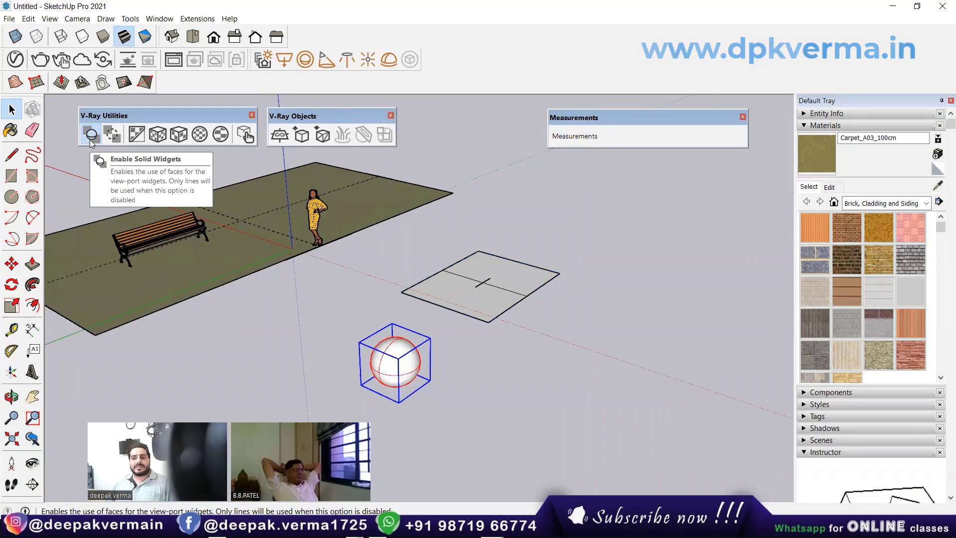
{"action": "left_click", "coordinate": [439, 328]}
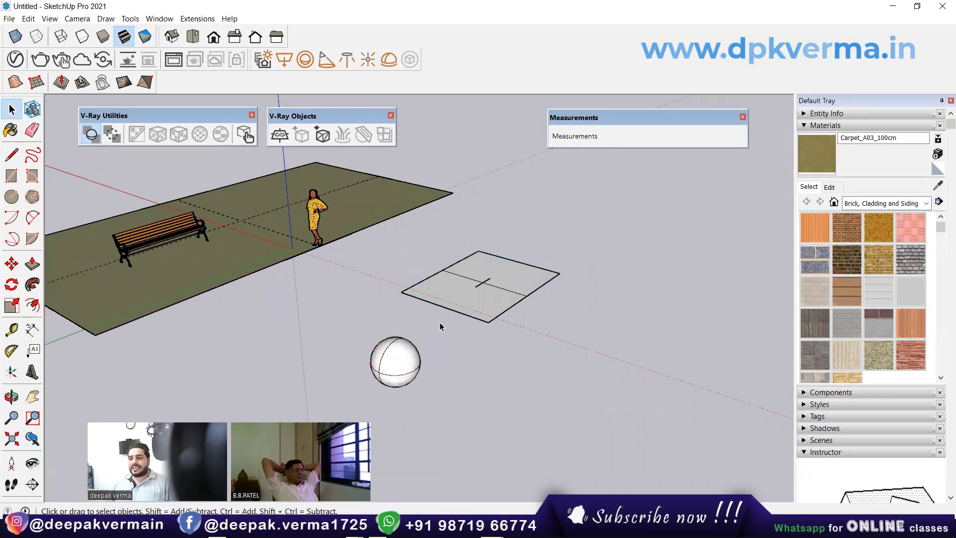
{"action": "left_click", "coordinate": [97, 136]}
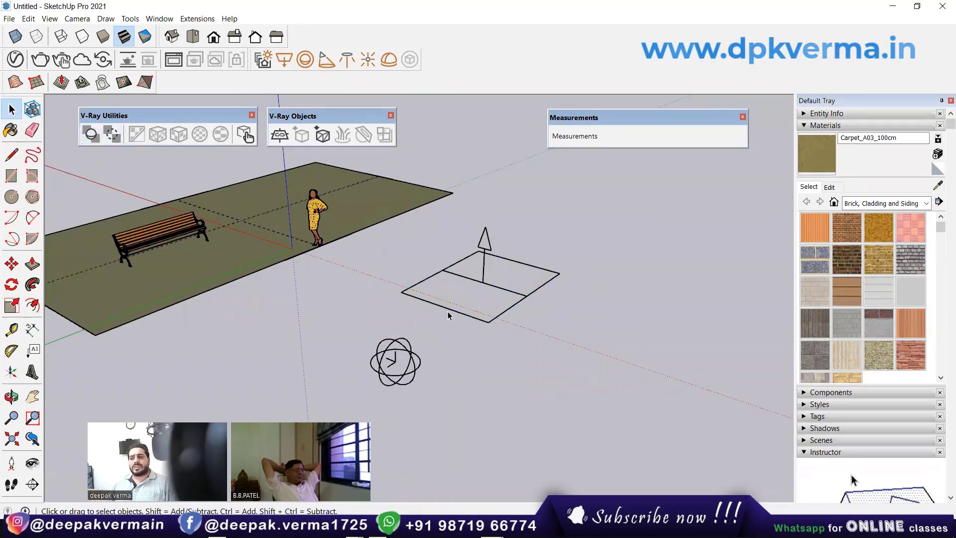
{"action": "scroll", "coordinate": [446, 318], "scroll_direction": "down", "scroll_amount": 1}
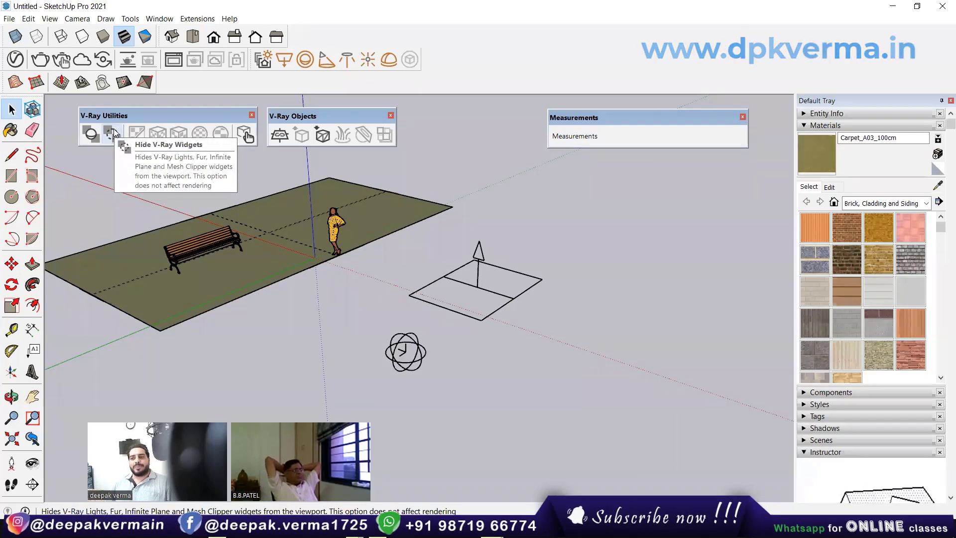
{"action": "left_click", "coordinate": [112, 133]}
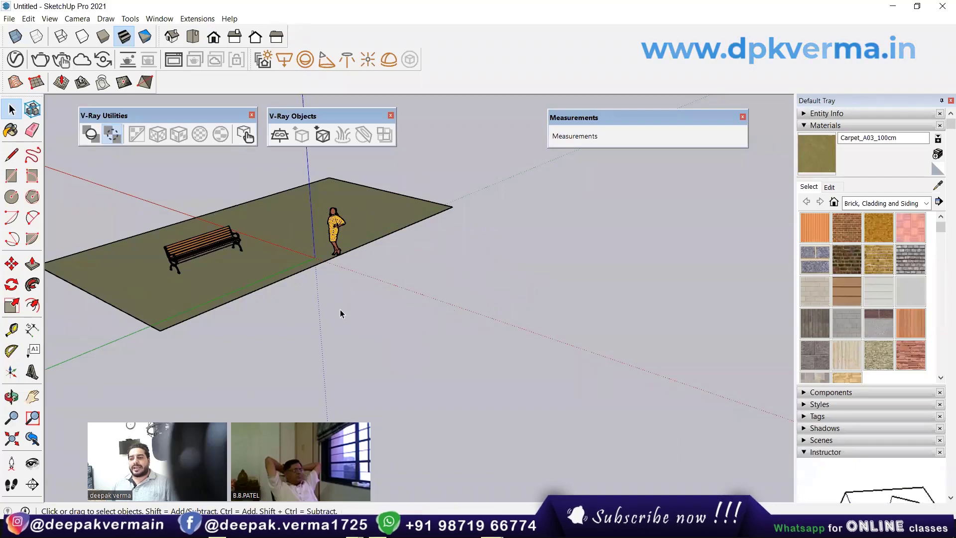
{"action": "scroll", "coordinate": [254, 282], "scroll_direction": "up", "scroll_amount": 2}
{"action": "left_click", "coordinate": [62, 61]}
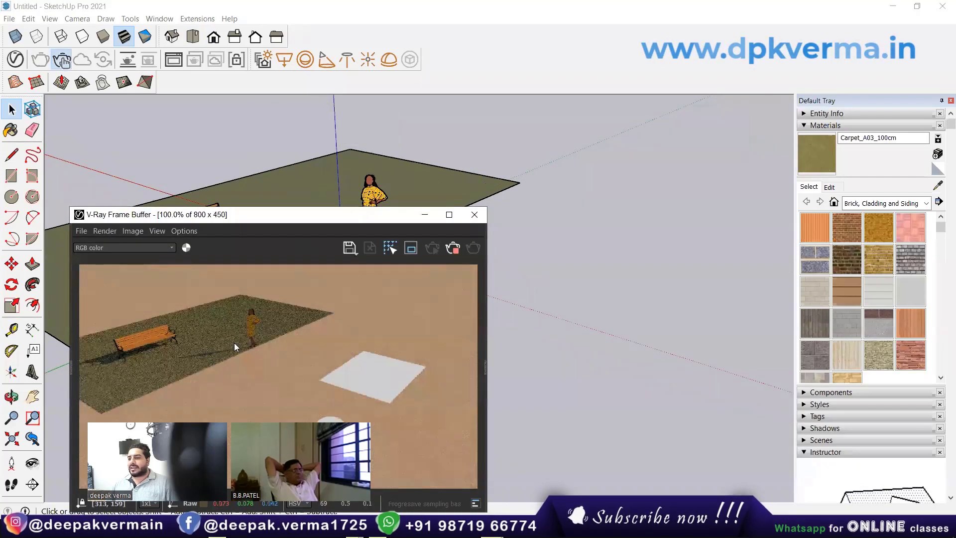
{"action": "left_click", "coordinate": [454, 249]}
{"action": "left_click", "coordinate": [475, 216]}
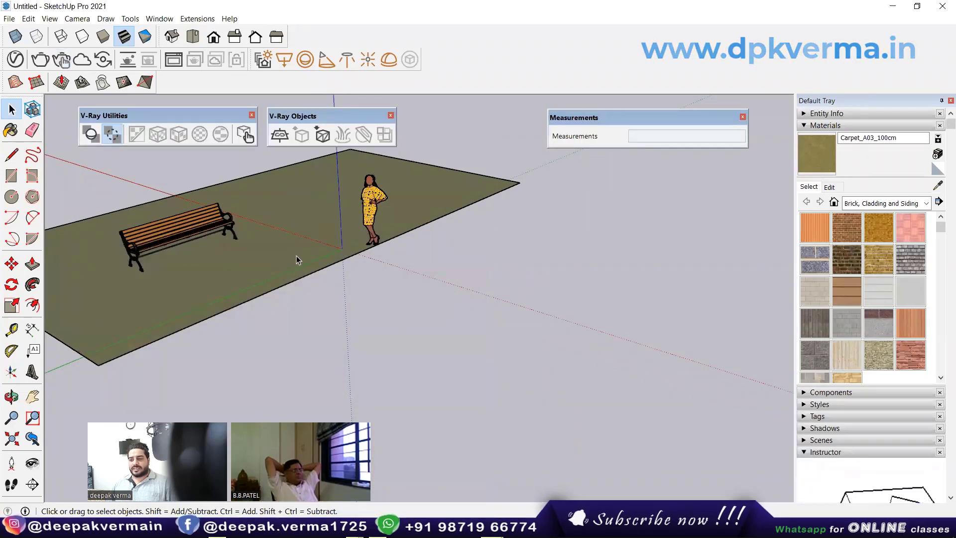
{"action": "scroll", "coordinate": [297, 259], "scroll_direction": "down", "scroll_amount": 2}
{"action": "middle_click_drag", "start_coordinate": [330, 267], "coordinate": [385, 297], "text": "shift"}
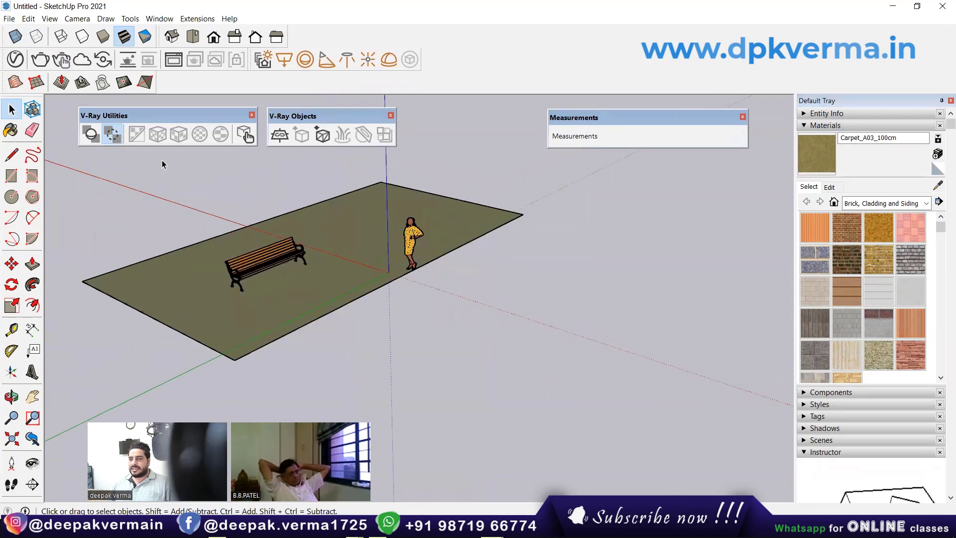
{"action": "left_click", "coordinate": [118, 136]}
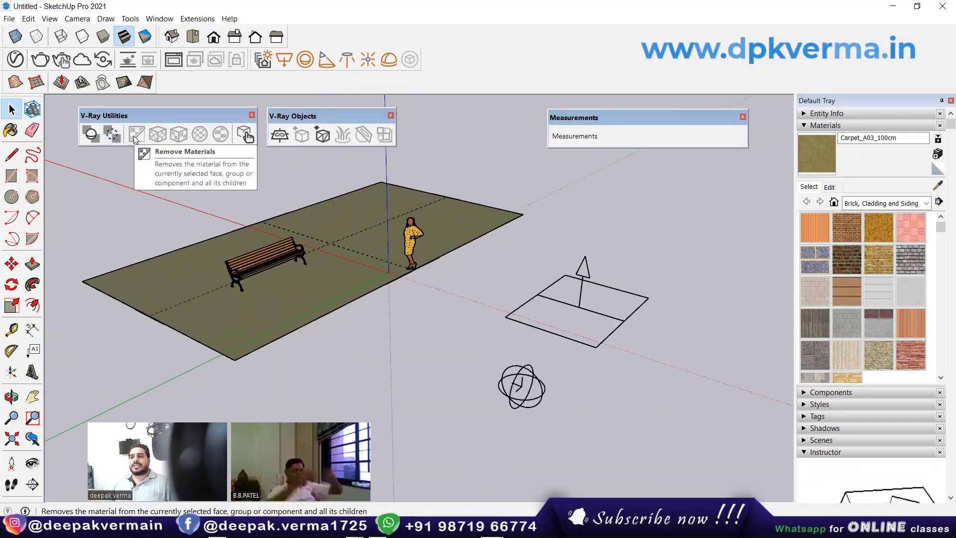
Step: Draw a rectangle on the ground and push/pull it up into a box
{"action": "mouse_move", "coordinate": [337, 271]}
{"action": "middle_mouse_down"}
{"action": "mouse_move", "coordinate": [534, 341]}
{"action": "mouse_move", "coordinate": [377, 315]}
{"action": "middle_mouse_up"}
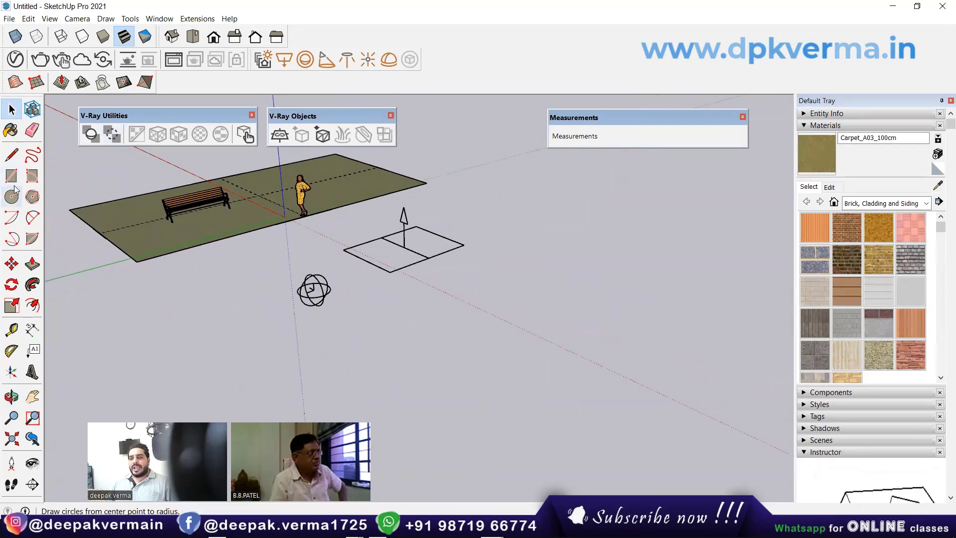
{"action": "key", "text": "r"}
{"action": "left_click", "coordinate": [396, 354]}
{"action": "left_click", "coordinate": [526, 367]}
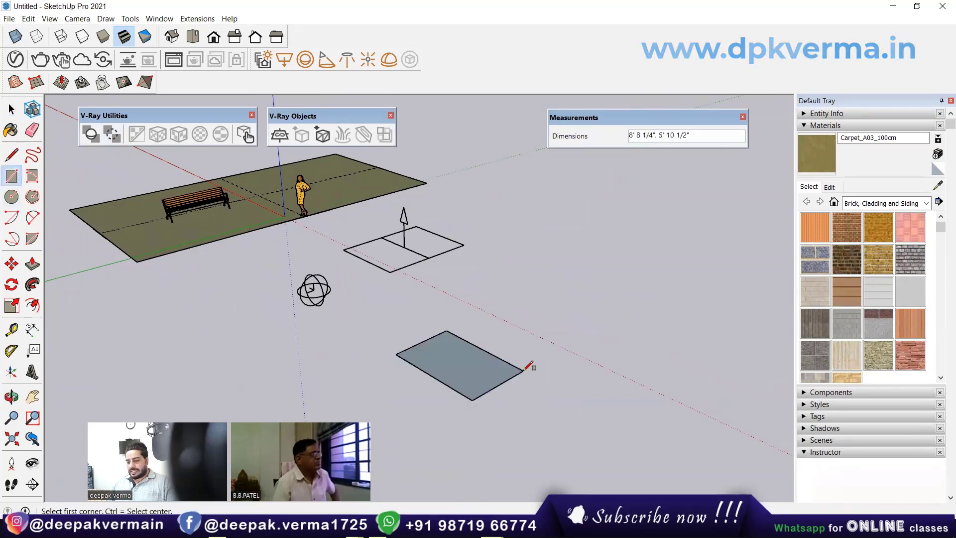
{"action": "key", "text": "p"}
{"action": "left_click_drag", "start_coordinate": [493, 359], "coordinate": [487, 269]}
{"action": "middle_click_drag", "start_coordinate": [487, 269], "coordinate": [421, 339]}
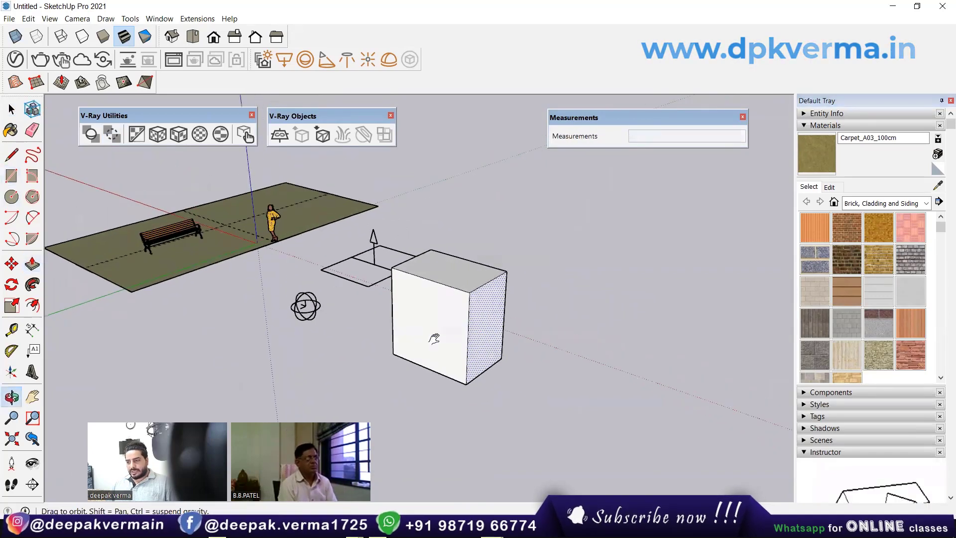
Step: Select the entire box and make it a group
{"action": "key", "text": "space"}
{"action": "triple_click", "coordinate": [407, 323]}
{"action": "right_click", "coordinate": [406, 322]}
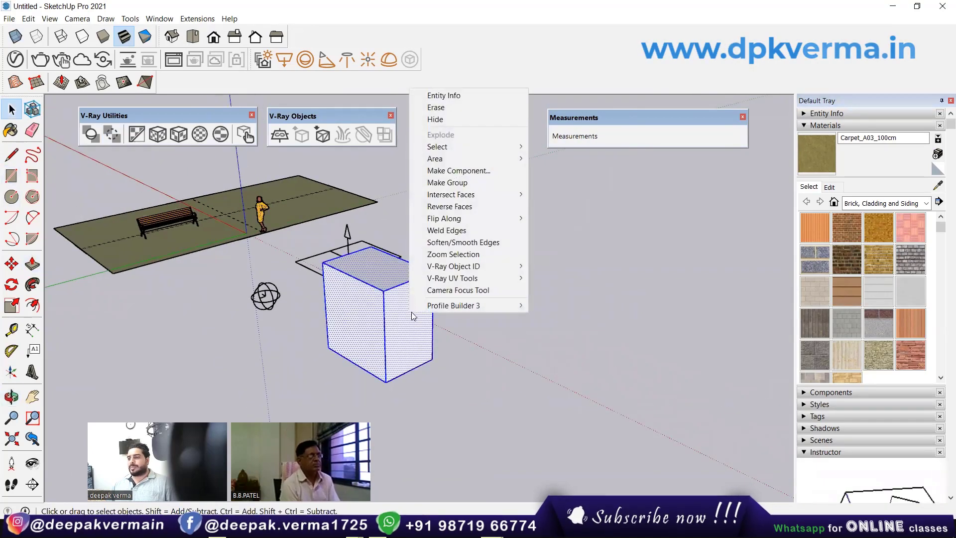
{"action": "left_click", "coordinate": [488, 182]}
{"action": "left_click", "coordinate": [498, 319]}
{"action": "middle_click_drag", "start_coordinate": [497, 319], "coordinate": [454, 349]}
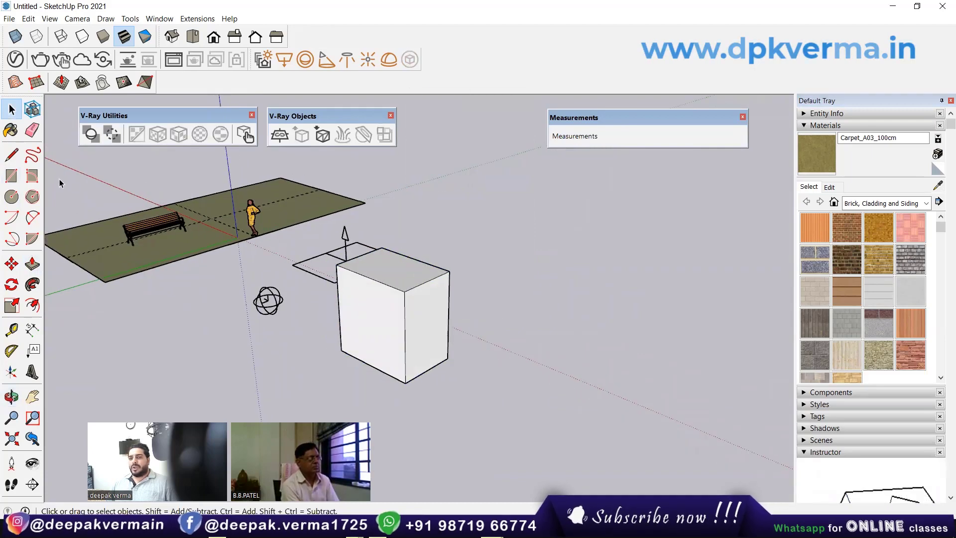
Step: Paint the grouped box with Brick Rough Tan
{"action": "left_click", "coordinate": [878, 258]}
{"action": "left_click", "coordinate": [407, 313]}
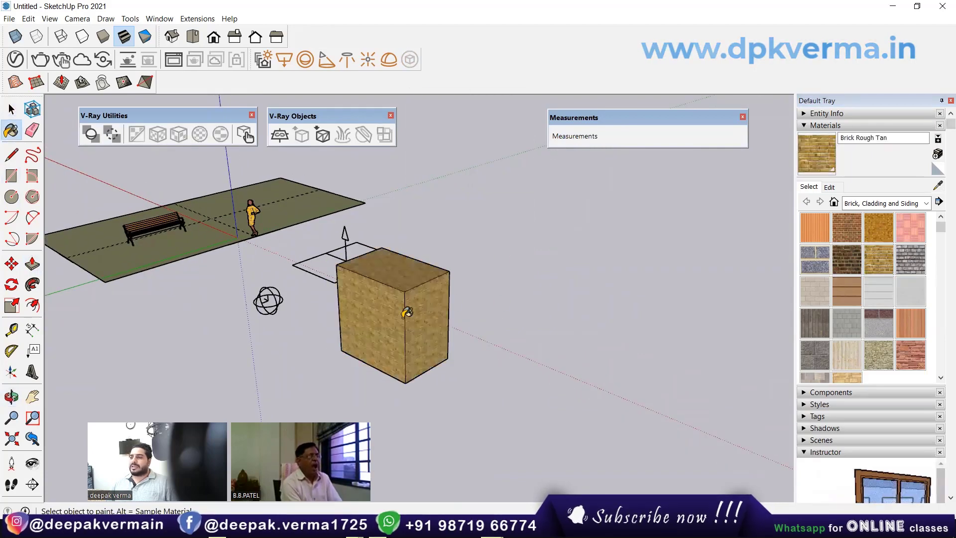
{"action": "scroll", "coordinate": [412, 338], "scroll_direction": "up", "scroll_amount": 2}
{"action": "scroll", "coordinate": [413, 338], "scroll_direction": "up", "scroll_amount": 1}
{"action": "left_click", "coordinate": [11, 109]}
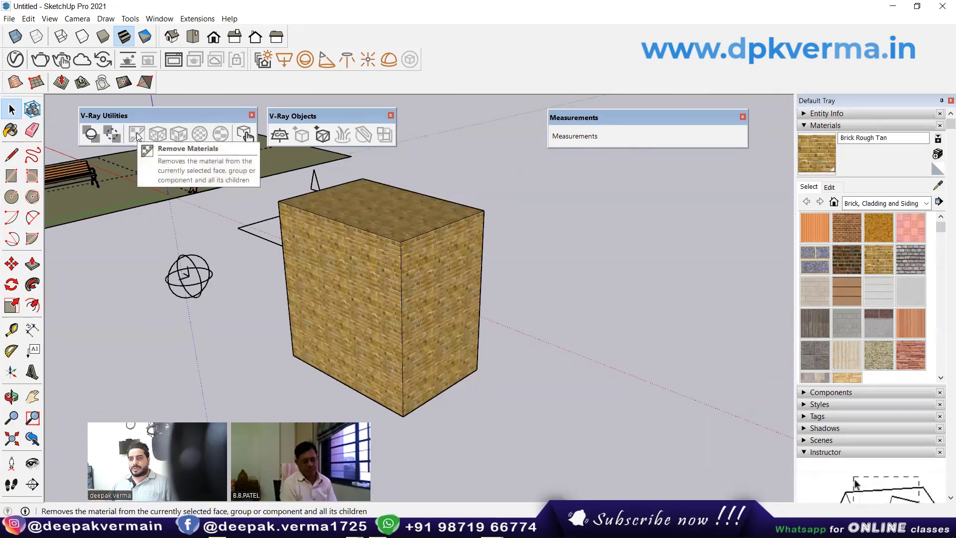
Step: Strip the brick material off the box, leaving it white, and orbit around it
{"action": "left_click", "coordinate": [403, 275]}
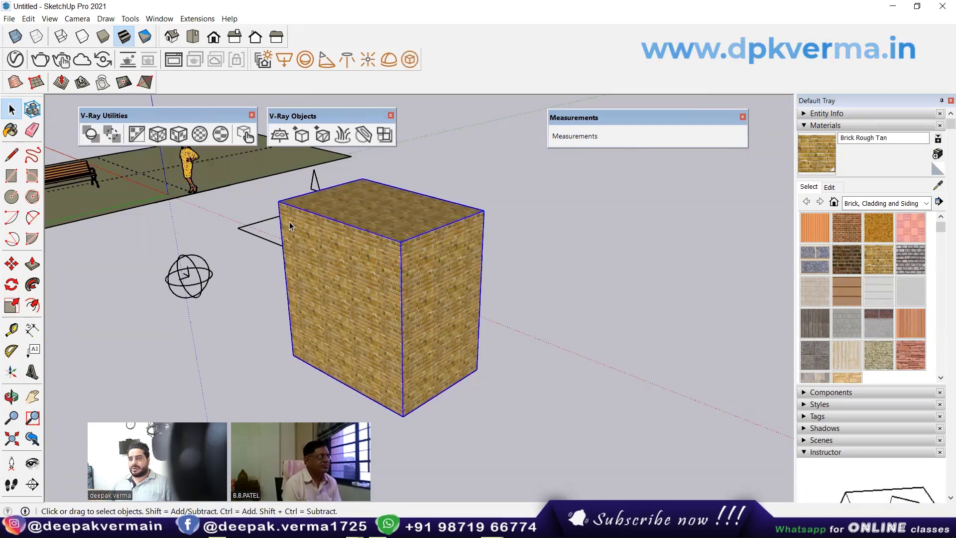
{"action": "left_click", "coordinate": [140, 142]}
{"action": "mouse_move", "coordinate": [347, 341]}
{"action": "middle_mouse_down"}
{"action": "mouse_move", "coordinate": [473, 327]}
{"action": "mouse_move", "coordinate": [411, 305]}
{"action": "mouse_move", "coordinate": [442, 327]}
{"action": "mouse_move", "coordinate": [422, 319]}
{"action": "middle_mouse_up"}
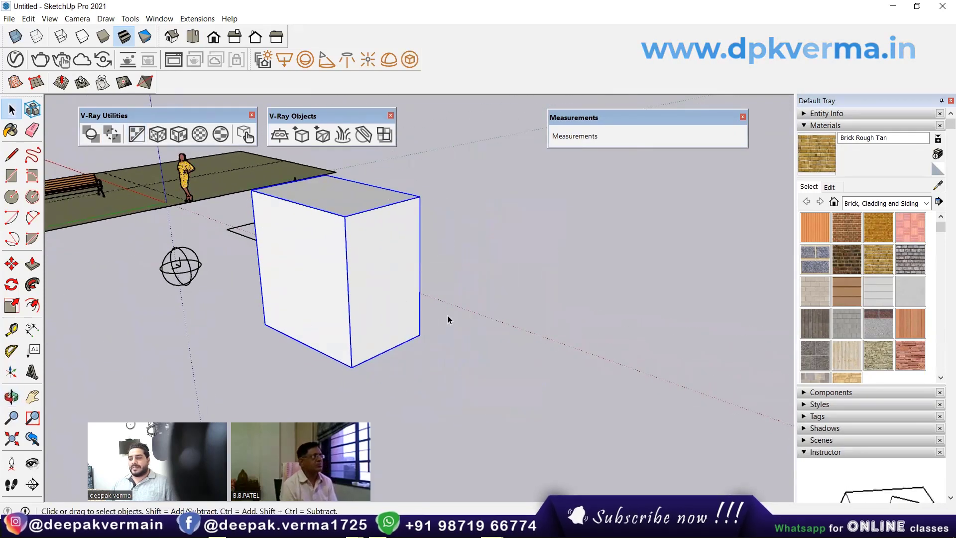
{"action": "mouse_move", "coordinate": [418, 275]}
{"action": "middle_mouse_down"}
{"action": "mouse_move", "coordinate": [381, 247]}
{"action": "mouse_move", "coordinate": [396, 295]}
{"action": "middle_mouse_up"}
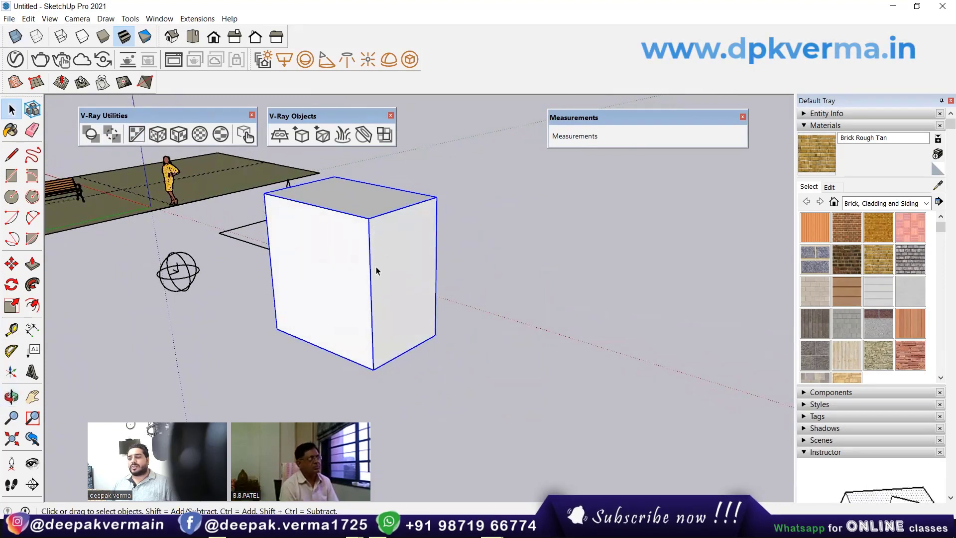
{"action": "mouse_move", "coordinate": [375, 267]}
{"action": "middle_mouse_down"}
{"action": "mouse_move", "coordinate": [330, 266]}
{"action": "mouse_move", "coordinate": [335, 273]}
{"action": "middle_mouse_up"}
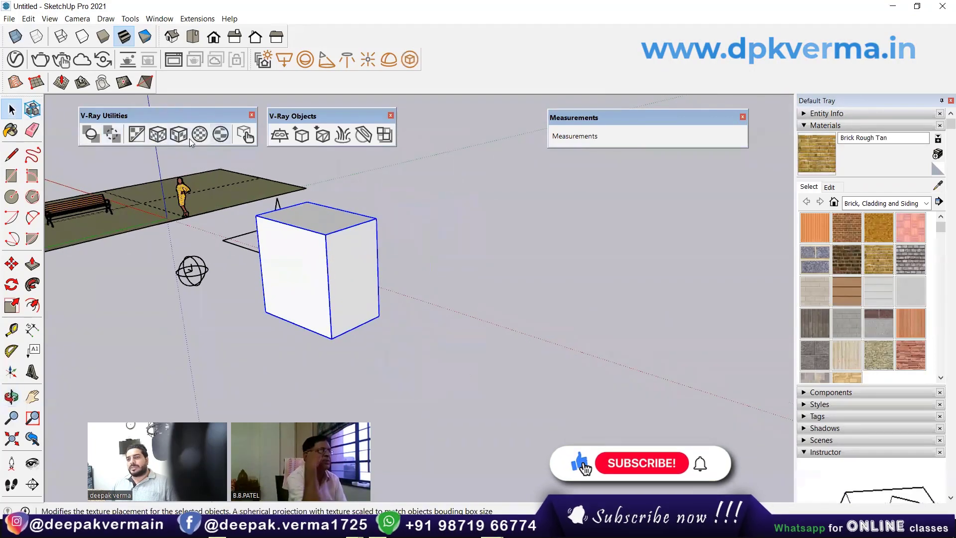
Step: With Paint Bucket active, switch the Materials tray to Colors and browse its swatches
{"action": "left_click", "coordinate": [11, 132]}
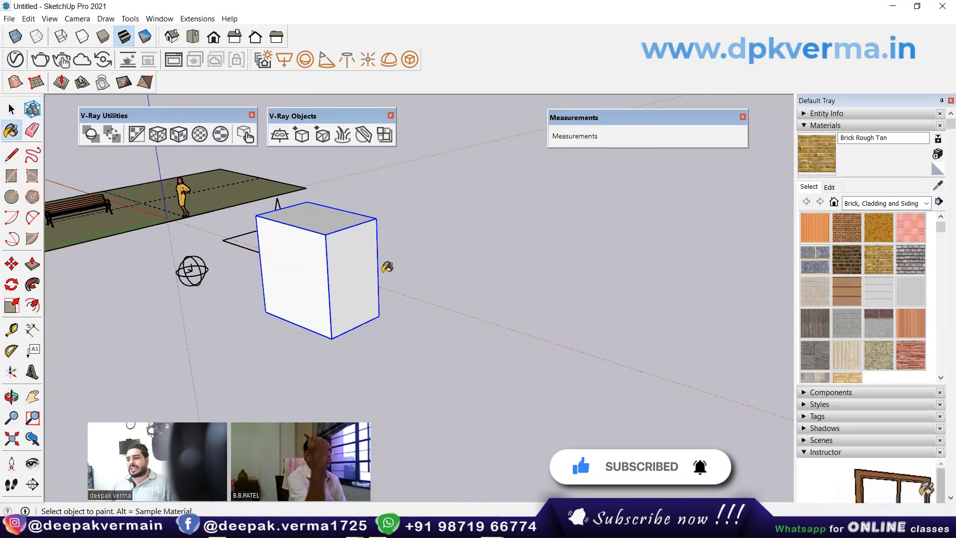
{"action": "left_click", "coordinate": [925, 203]}
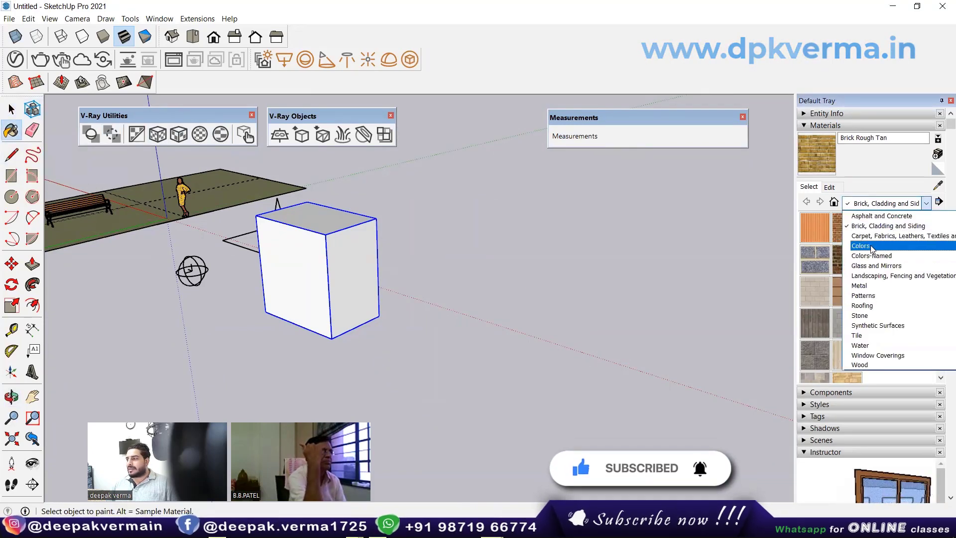
{"action": "left_click", "coordinate": [872, 246]}
{"action": "scroll", "coordinate": [872, 269], "scroll_direction": "down", "scroll_amount": 5}
{"action": "scroll", "coordinate": [872, 274], "scroll_direction": "down", "scroll_amount": 5}
{"action": "scroll", "coordinate": [872, 279], "scroll_direction": "down", "scroll_amount": 5}
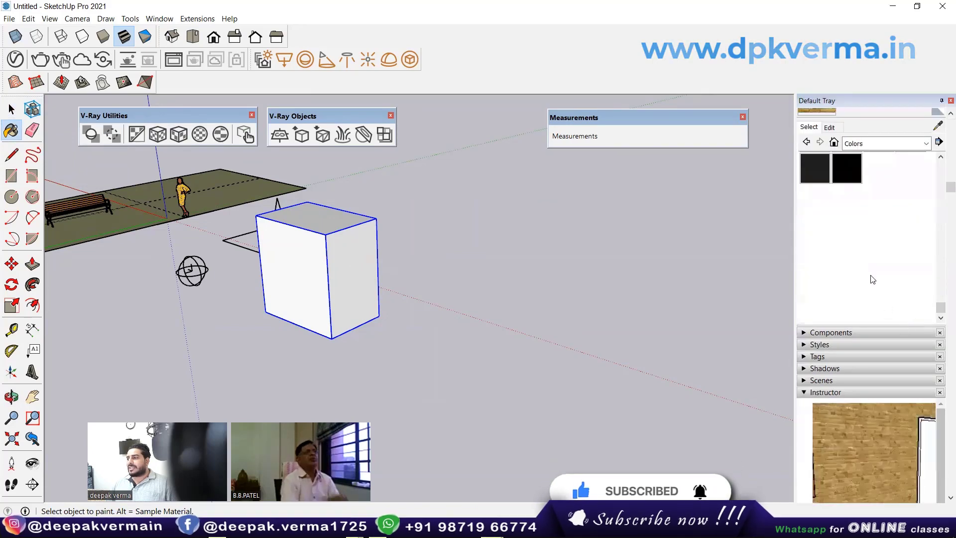
{"action": "scroll", "coordinate": [872, 279], "scroll_direction": "up", "scroll_amount": 3}
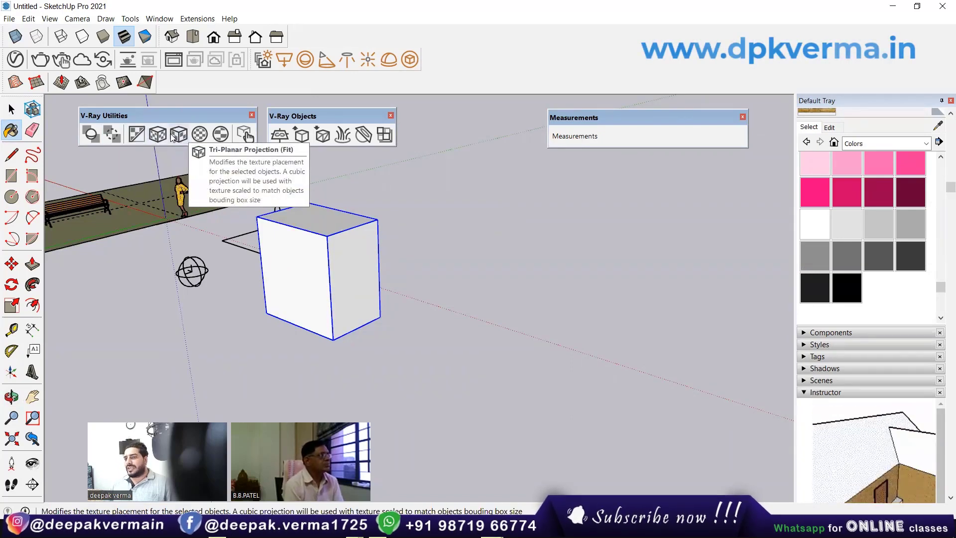
Step: Draw a larger rectangle right of the first box and raise it 12' 1" tall
{"action": "middle_click_drag", "start_coordinate": [340, 281], "coordinate": [264, 269], "text": "shift"}
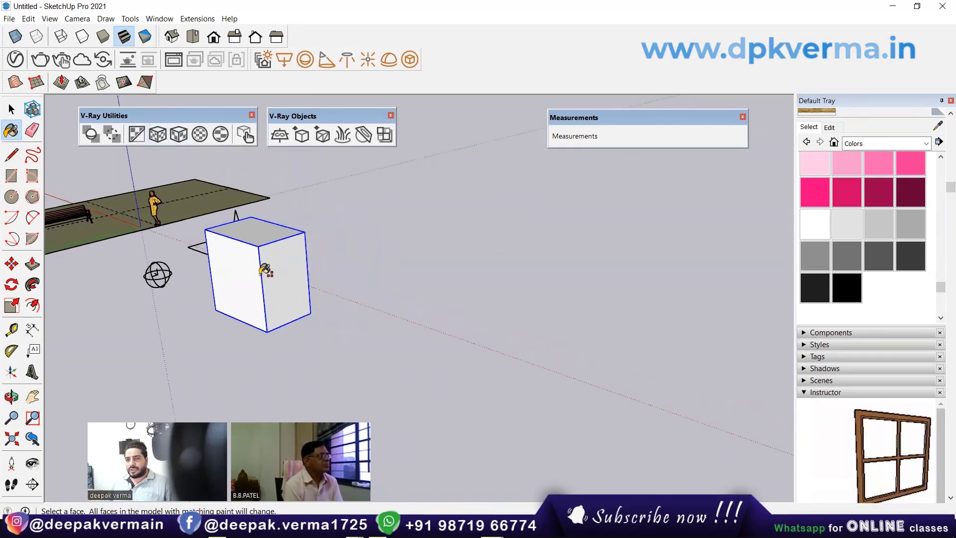
{"action": "key", "text": "r"}
{"action": "left_click", "coordinate": [379, 366]}
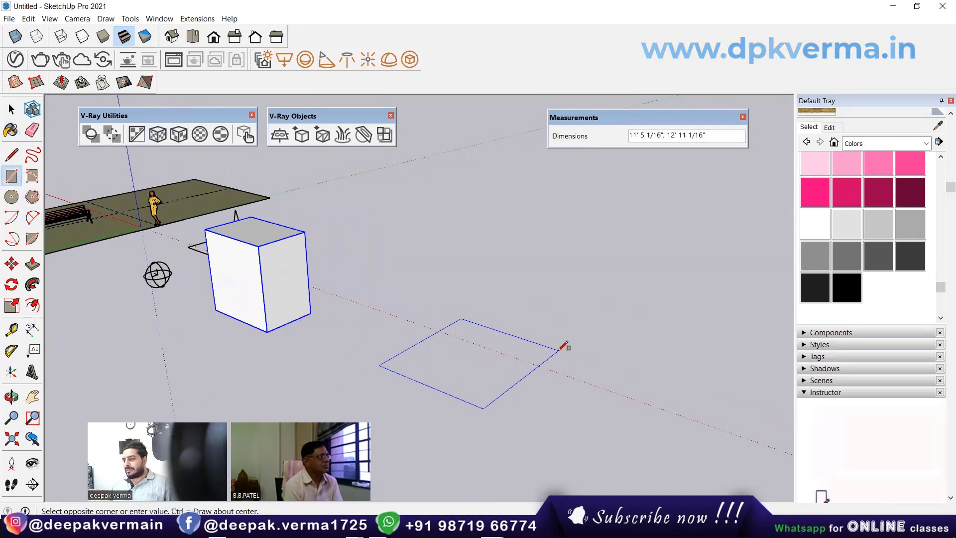
{"action": "left_click", "coordinate": [559, 349]}
{"action": "key", "text": "p"}
{"action": "left_click", "coordinate": [501, 328]}
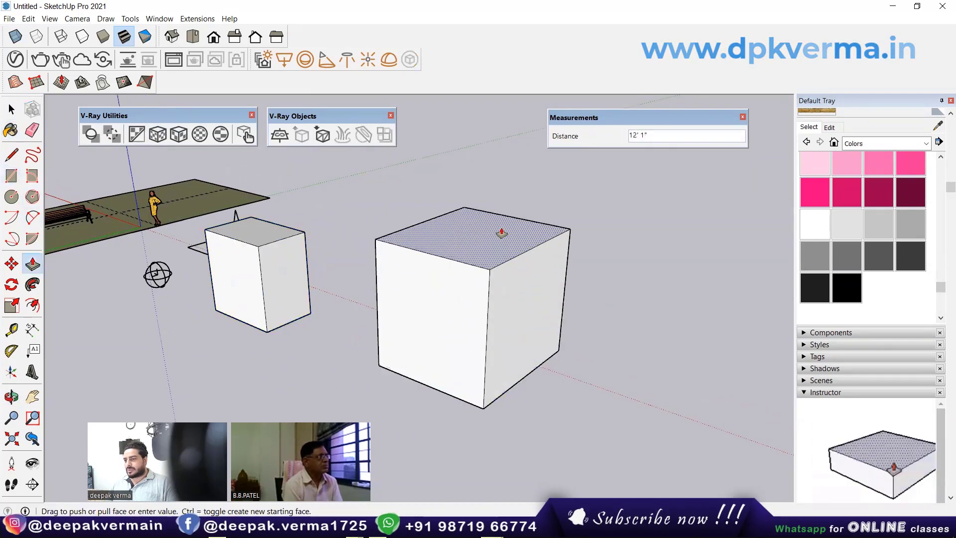
{"action": "left_click", "coordinate": [501, 224]}
Step: Select the whole new box and make it a group
{"action": "key", "text": "space"}
{"action": "triple_click", "coordinate": [487, 277]}
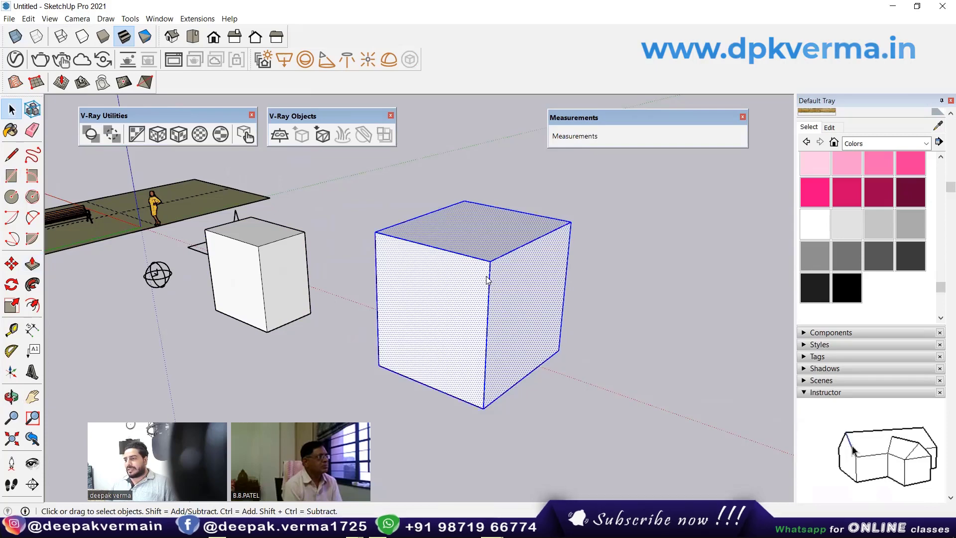
{"action": "right_click", "coordinate": [486, 280]}
{"action": "left_click", "coordinate": [543, 368]}
{"action": "middle_click_drag", "start_coordinate": [542, 368], "coordinate": [467, 336]}
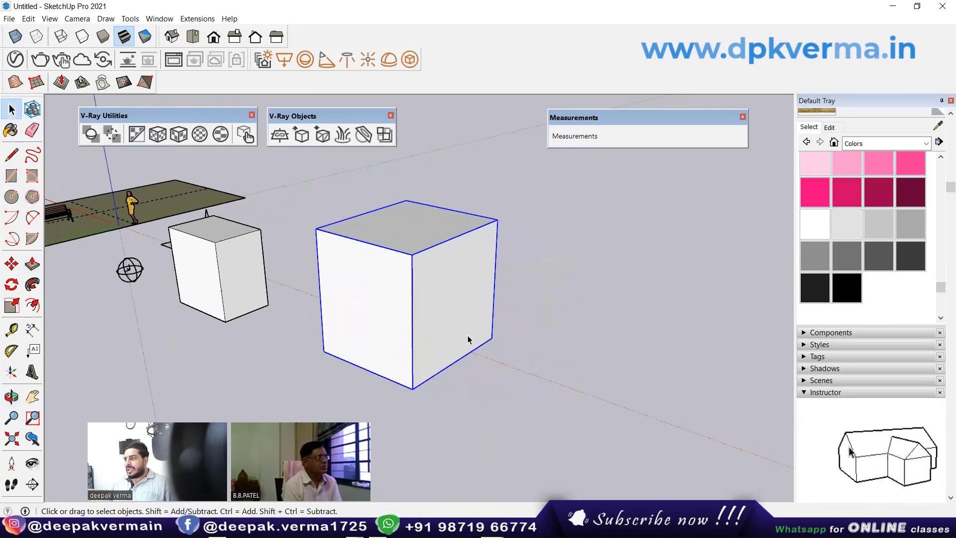
{"action": "scroll", "coordinate": [899, 203], "scroll_direction": "up", "scroll_amount": 5}
{"action": "scroll", "coordinate": [875, 200], "scroll_direction": "up", "scroll_amount": 10}
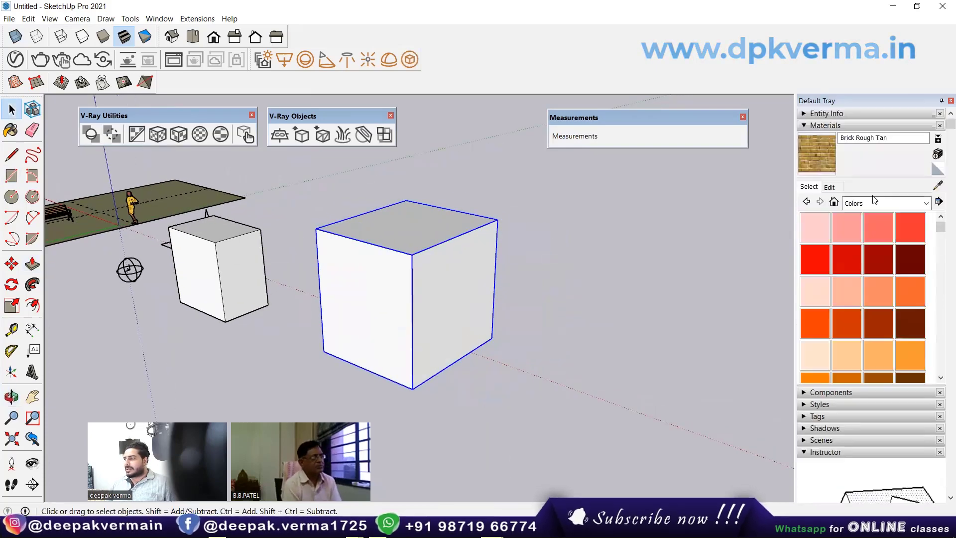
Step: Create a new material using images.png from the Desktop as its texture
{"action": "left_click", "coordinate": [936, 156]}
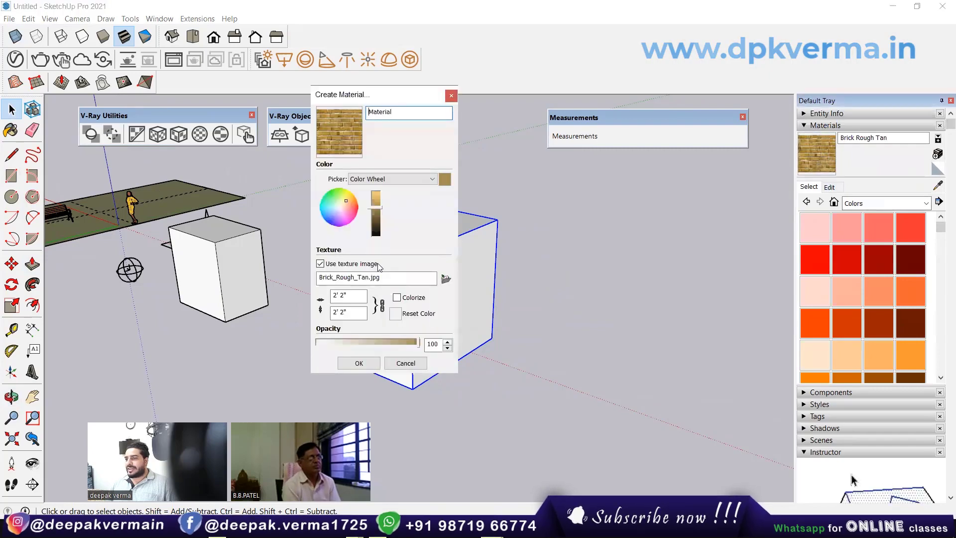
{"action": "left_click", "coordinate": [447, 280]}
{"action": "left_click", "coordinate": [143, 188]}
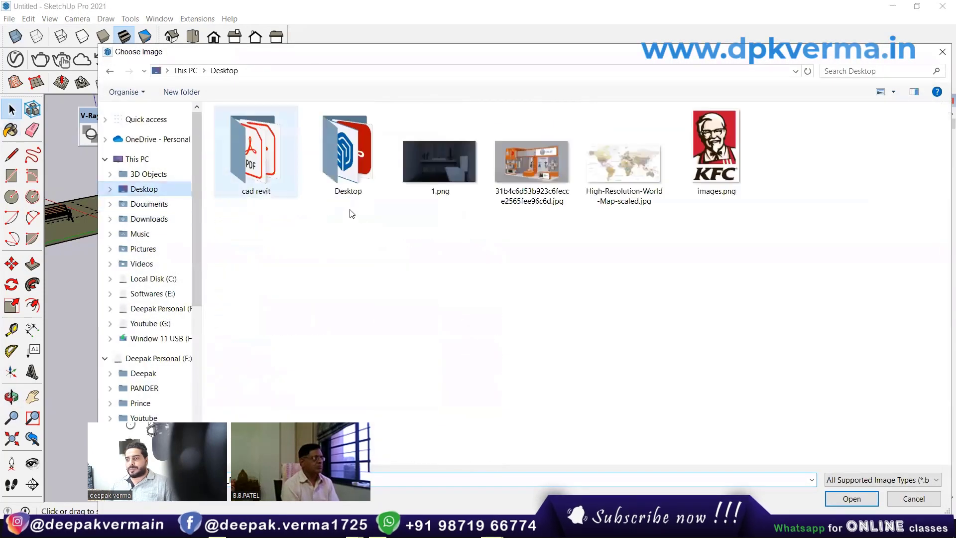
{"action": "left_click", "coordinate": [714, 158]}
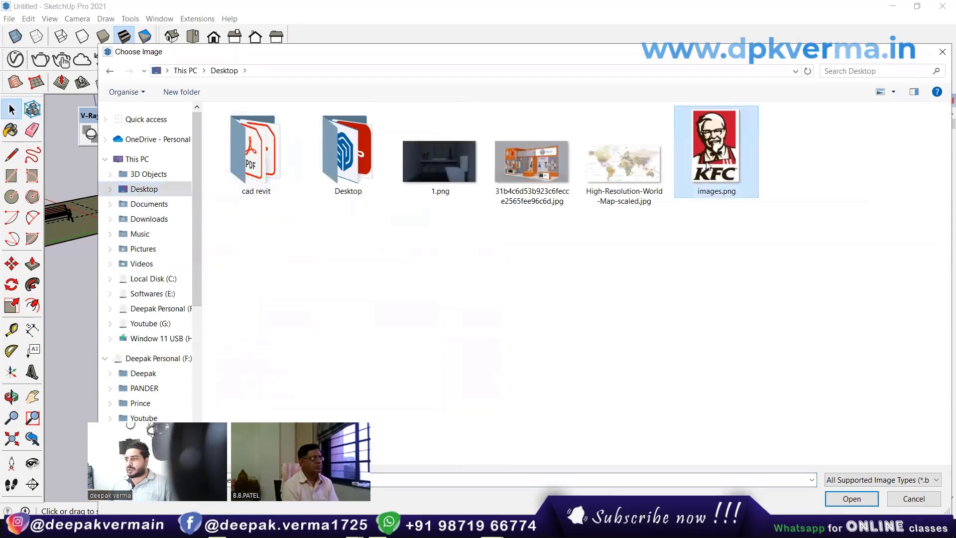
{"action": "mouse_move", "coordinate": [715, 154]}
{"action": "key", "text": "Return"}
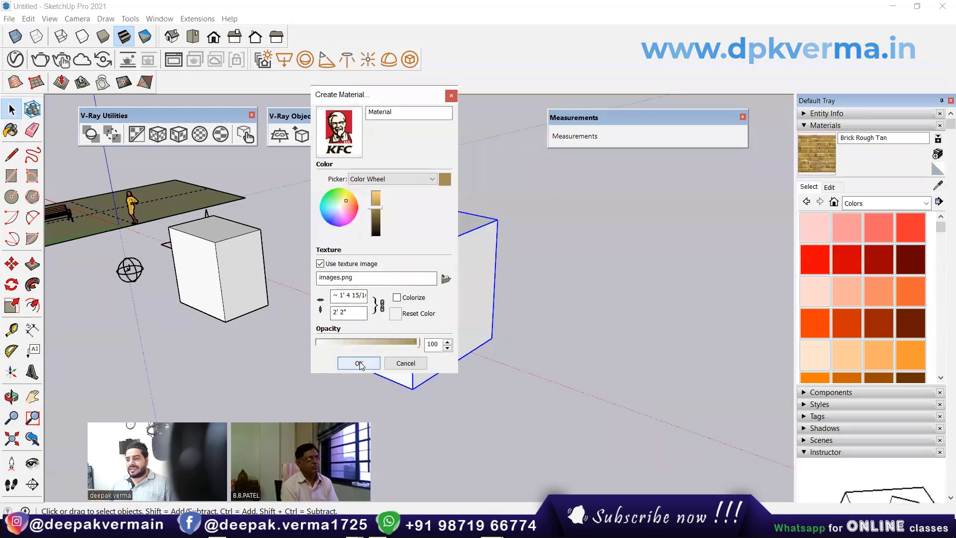
{"action": "left_click", "coordinate": [359, 363]}
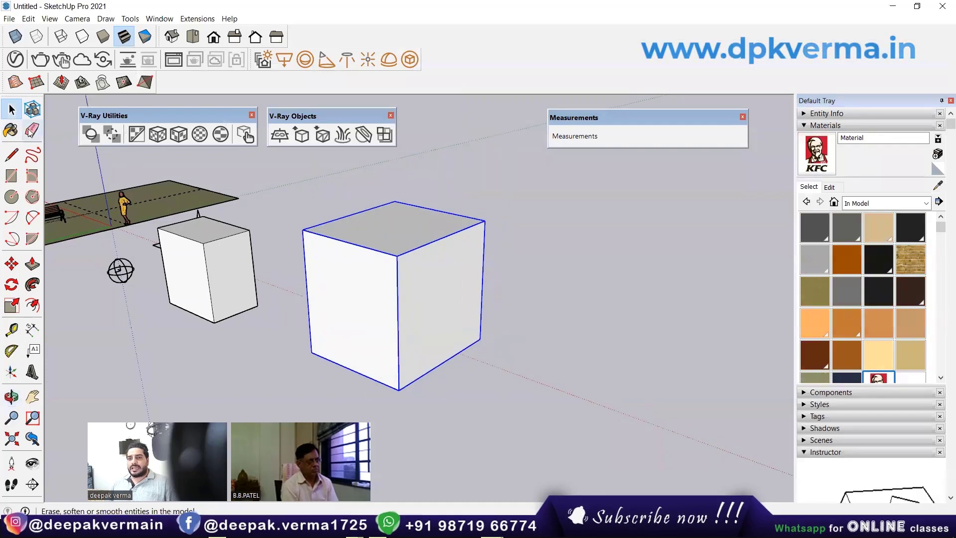
Step: Paint the large box with the KFC material and open that material's Edit settings
{"action": "left_click", "coordinate": [429, 281]}
{"action": "middle_click_drag", "start_coordinate": [429, 282], "coordinate": [398, 287]}
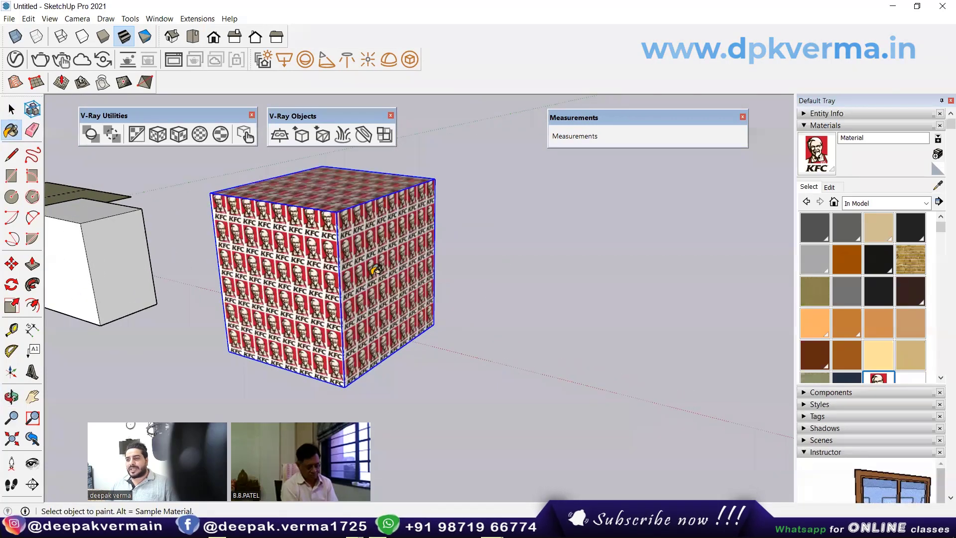
{"action": "middle_click_drag", "start_coordinate": [376, 269], "coordinate": [370, 242]}
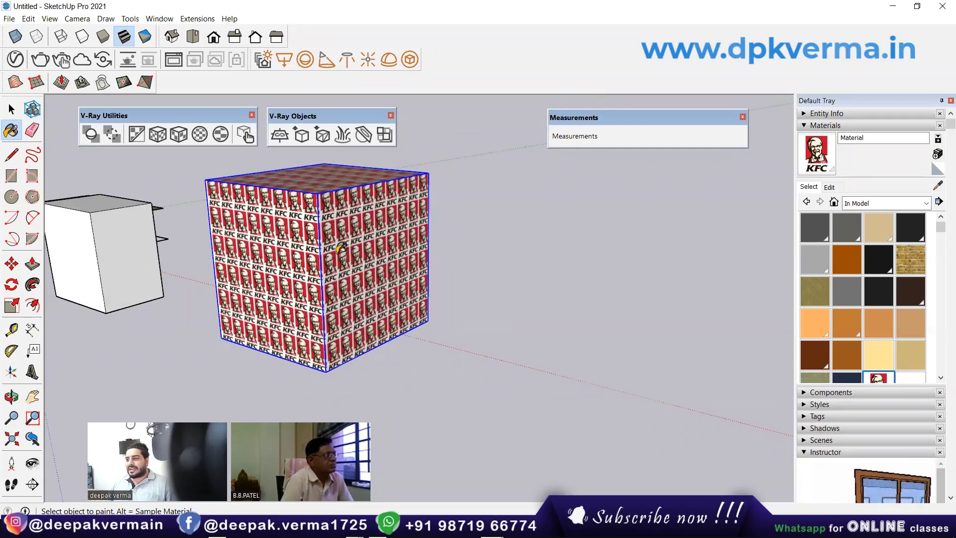
{"action": "left_click", "coordinate": [829, 186]}
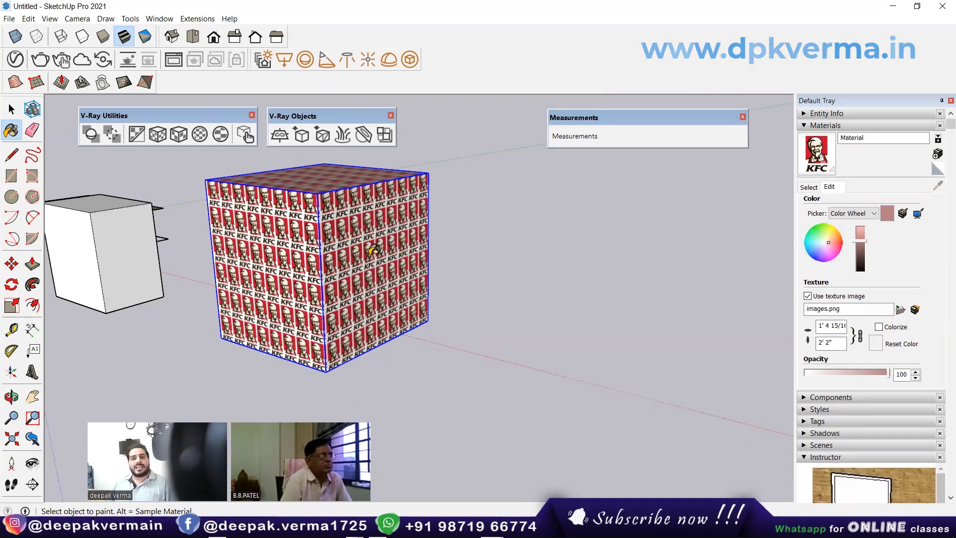
Step: Apply V-Ray Tri-Planar Projection (Fit), try World, then Fit again and zoom out
{"action": "left_click", "coordinate": [178, 140]}
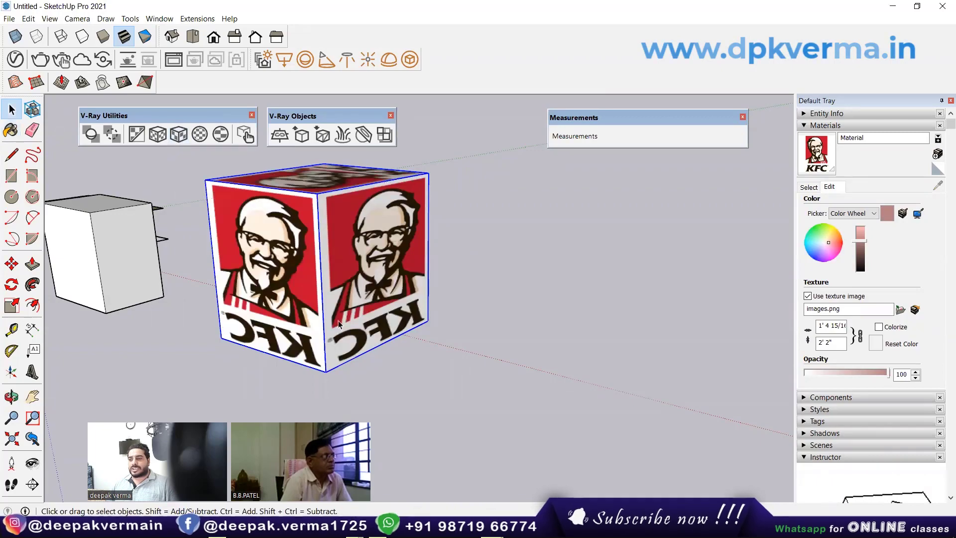
{"action": "mouse_move", "coordinate": [338, 323]}
{"action": "middle_mouse_down"}
{"action": "mouse_move", "coordinate": [233, 373]}
{"action": "mouse_move", "coordinate": [305, 306]}
{"action": "mouse_move", "coordinate": [289, 277]}
{"action": "middle_mouse_up"}
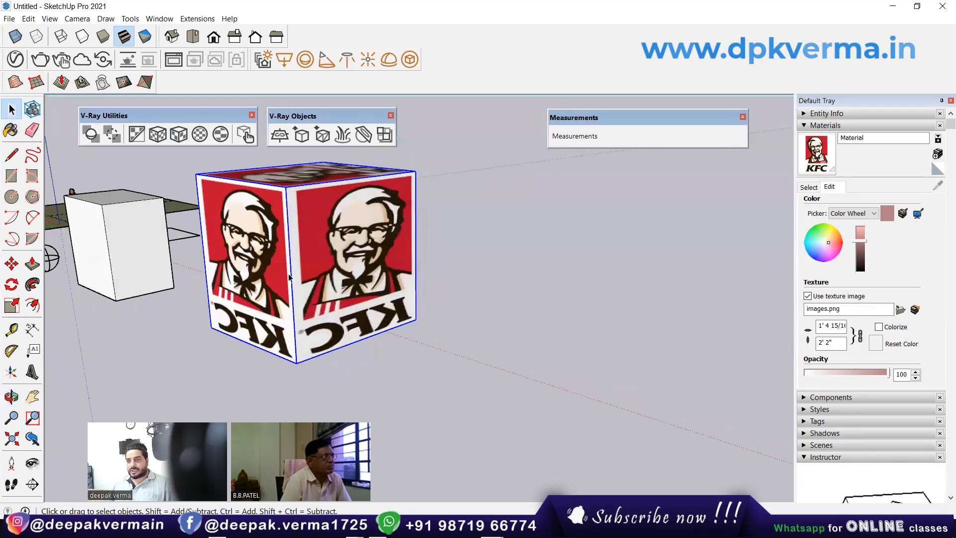
{"action": "left_click", "coordinate": [156, 134]}
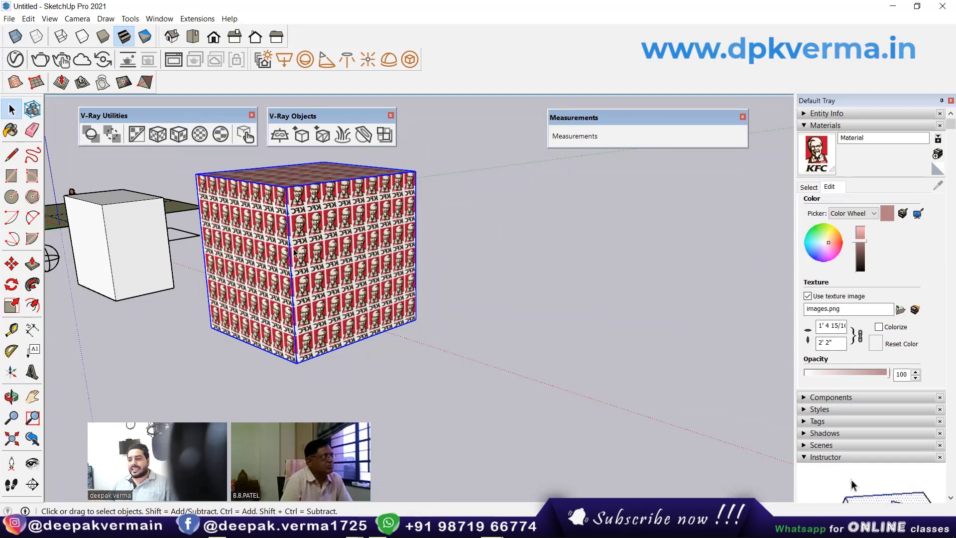
{"action": "left_click", "coordinate": [180, 135]}
{"action": "scroll", "coordinate": [327, 262], "scroll_direction": "down", "scroll_amount": 1}
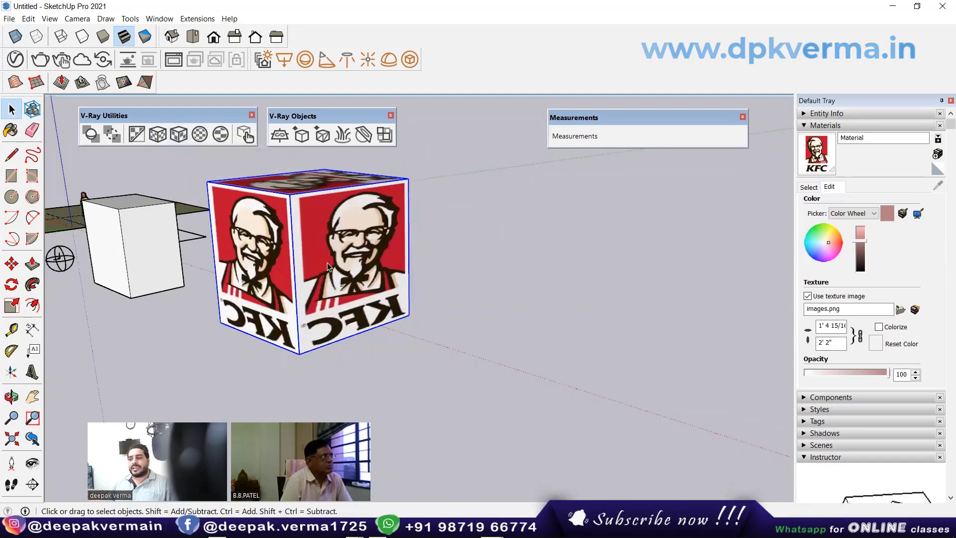
{"action": "scroll", "coordinate": [309, 265], "scroll_direction": "down", "scroll_amount": 2}
{"action": "scroll", "coordinate": [264, 273], "scroll_direction": "down", "scroll_amount": 2}
{"action": "scroll", "coordinate": [214, 280], "scroll_direction": "down", "scroll_amount": 1}
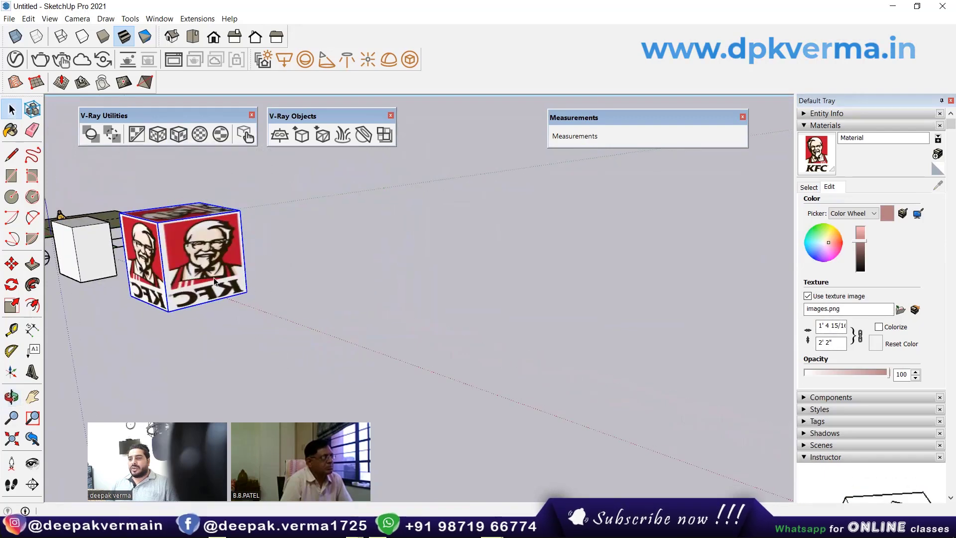
Step: Draw a thin ground rectangle right of the KFC box and push/pull it into a tall panel
{"action": "left_click", "coordinate": [11, 175]}
{"action": "left_click", "coordinate": [335, 342]}
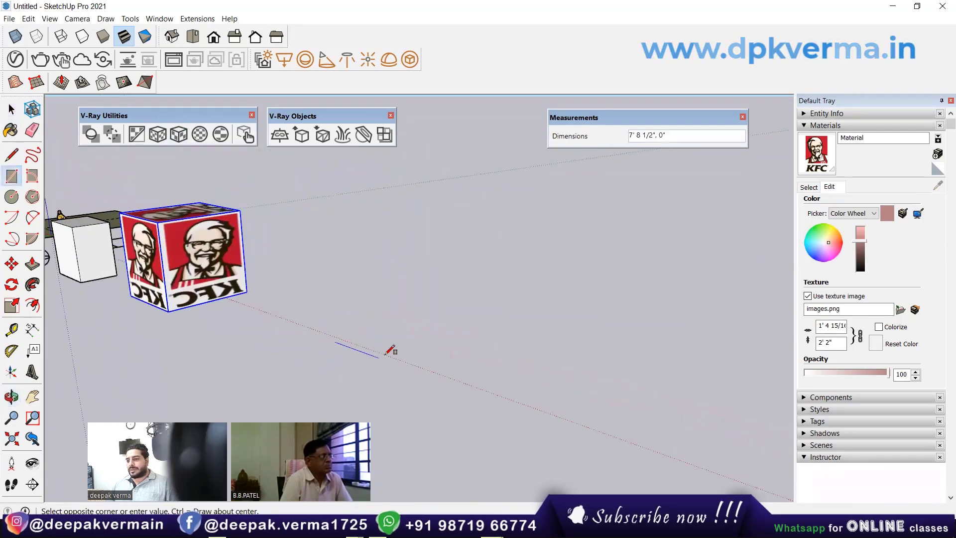
{"action": "left_click", "coordinate": [456, 377]}
{"action": "key", "text": "p"}
{"action": "left_click_drag", "start_coordinate": [427, 373], "coordinate": [416, 198]}
{"action": "mouse_move", "coordinate": [397, 307]}
{"action": "middle_mouse_down"}
{"action": "mouse_move", "coordinate": [607, 341]}
{"action": "mouse_move", "coordinate": [369, 309]}
{"action": "mouse_move", "coordinate": [382, 339]}
{"action": "middle_mouse_up"}
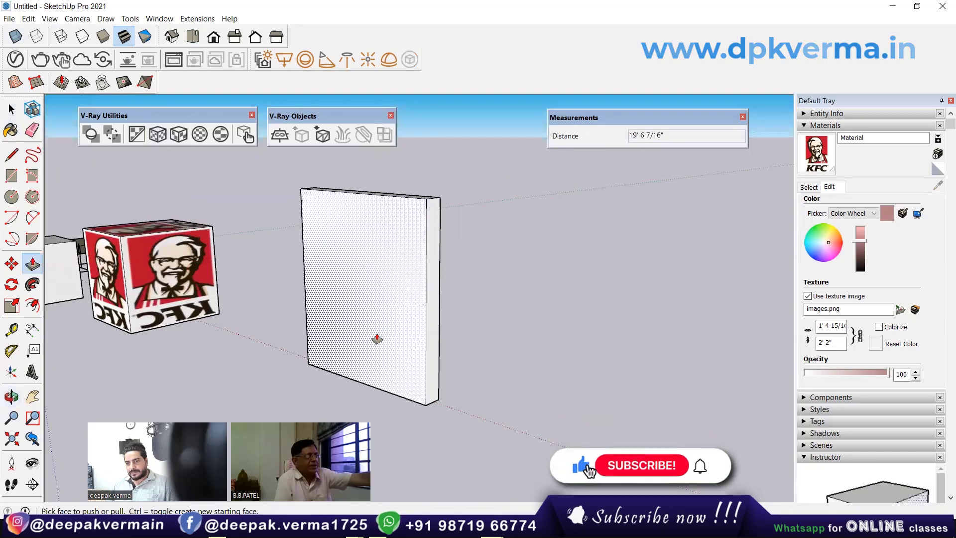
{"action": "mouse_move", "coordinate": [290, 340]}
{"action": "middle_mouse_down"}
{"action": "mouse_move", "coordinate": [277, 324]}
{"action": "mouse_move", "coordinate": [418, 341]}
{"action": "middle_mouse_up"}
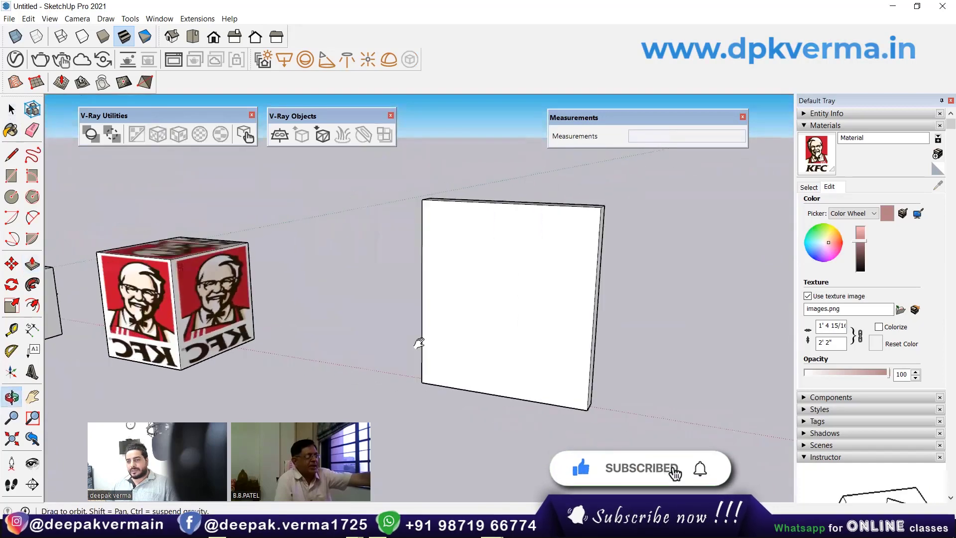
Step: Select the KFC box and orbit around the scene
{"action": "left_click", "coordinate": [11, 109]}
{"action": "left_click", "coordinate": [219, 318]}
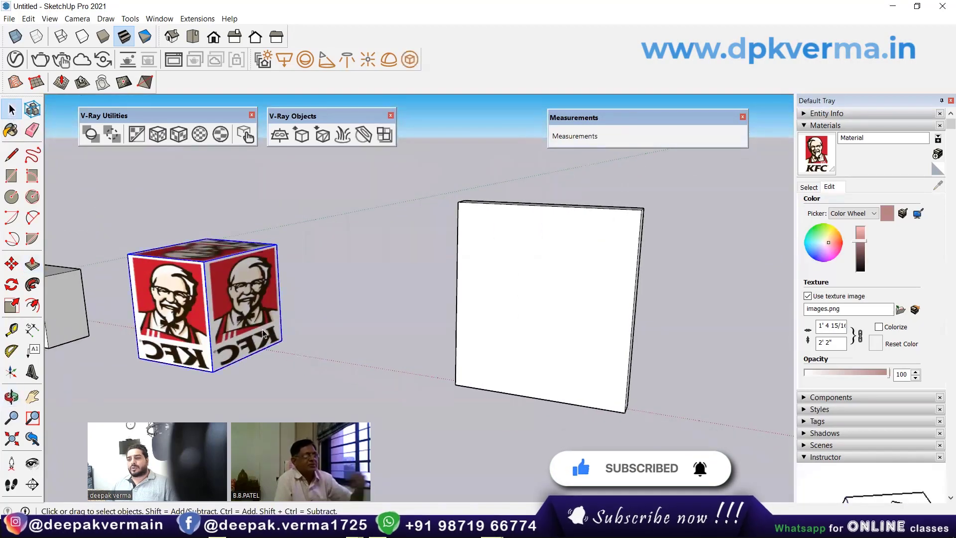
{"action": "mouse_move", "coordinate": [219, 318]}
{"action": "middle_mouse_down"}
{"action": "mouse_move", "coordinate": [189, 329]}
{"action": "mouse_move", "coordinate": [81, 277]}
{"action": "mouse_move", "coordinate": [107, 273]}
{"action": "mouse_move", "coordinate": [70, 277]}
{"action": "middle_mouse_up"}
{"action": "middle_click_drag", "start_coordinate": [279, 303], "coordinate": [240, 301]}
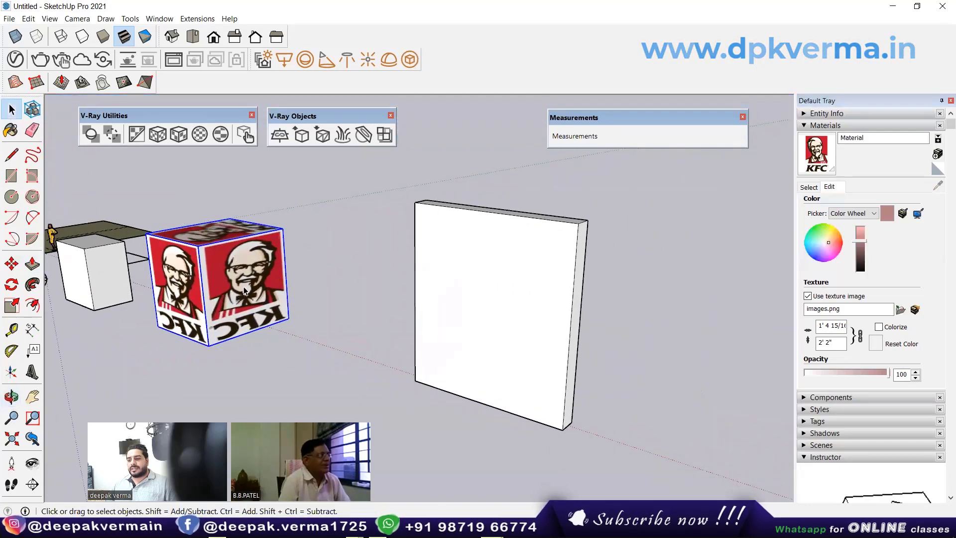
Step: Inside the KFC cube group, flip its texture along Red Direction so lettering reads correctly
{"action": "right_click", "coordinate": [249, 260]}
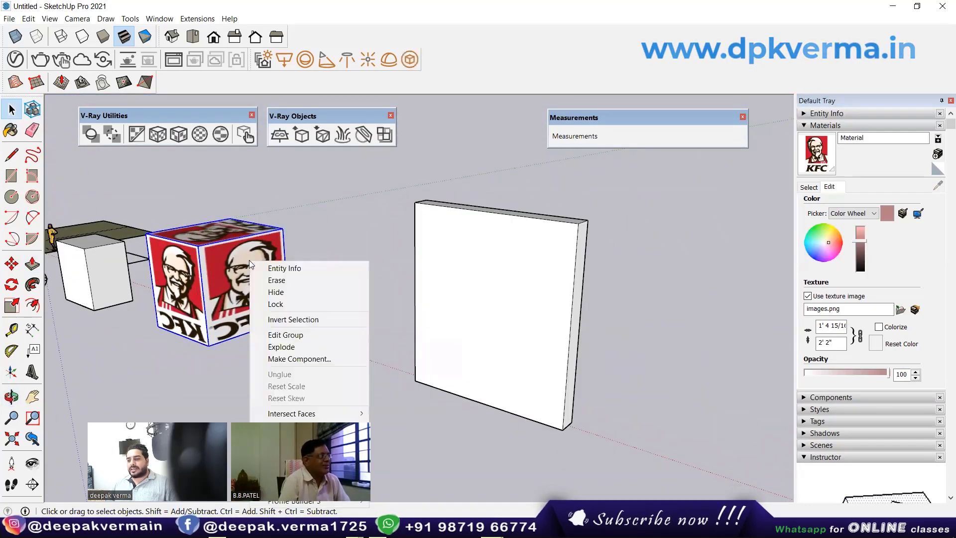
{"action": "double_click", "coordinate": [216, 278]}
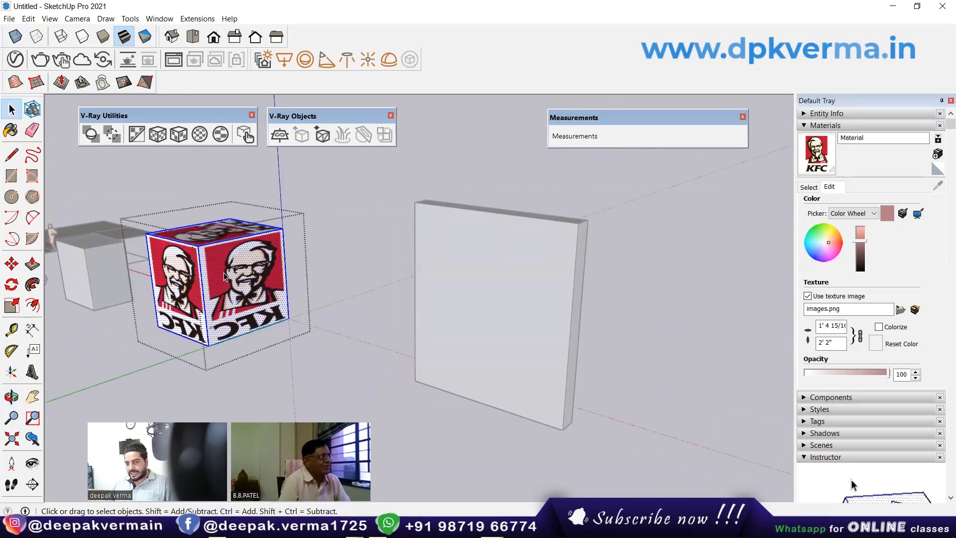
{"action": "right_click", "coordinate": [223, 272]}
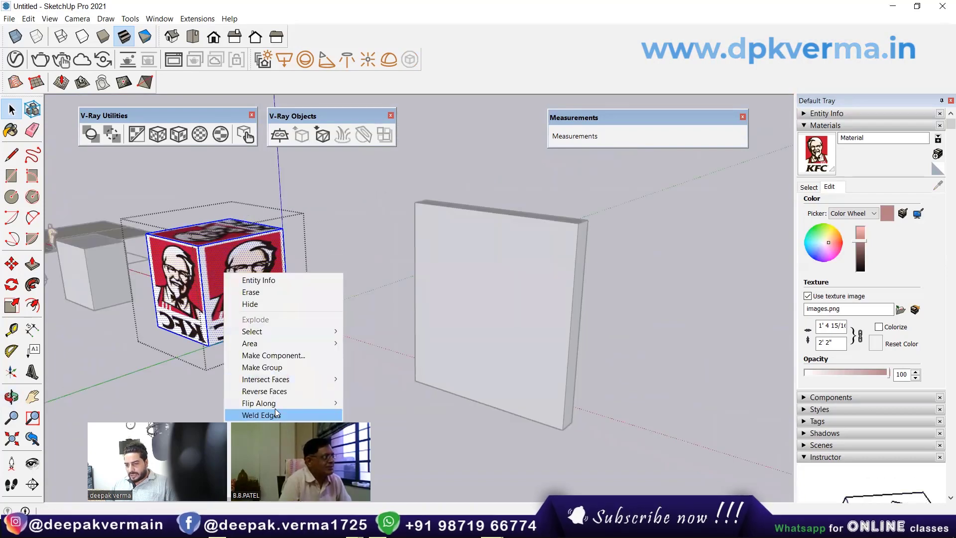
{"action": "mouse_move", "coordinate": [258, 403]}
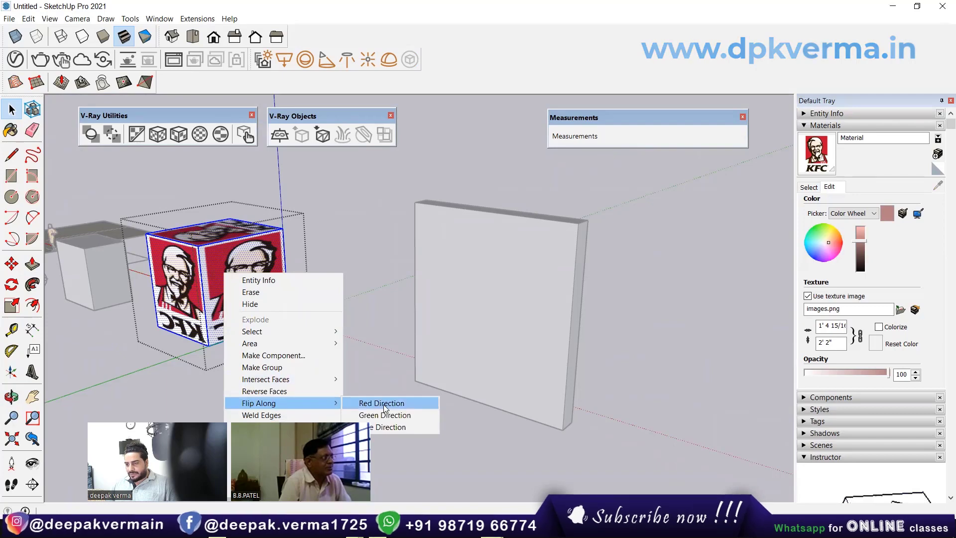
{"action": "left_click", "coordinate": [384, 403]}
{"action": "middle_click_drag", "start_coordinate": [381, 404], "coordinate": [250, 300]}
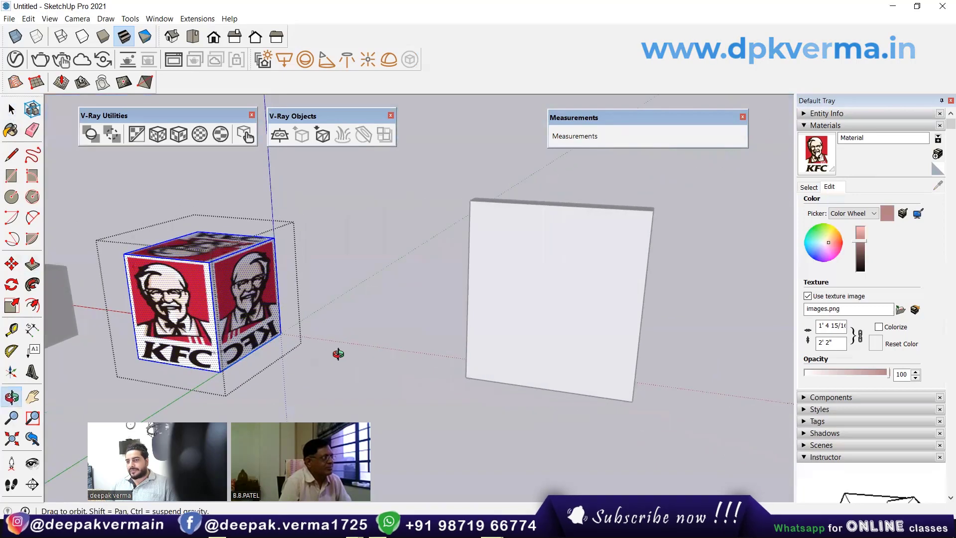
{"action": "right_click", "coordinate": [250, 301]}
{"action": "mouse_move", "coordinate": [280, 201]}
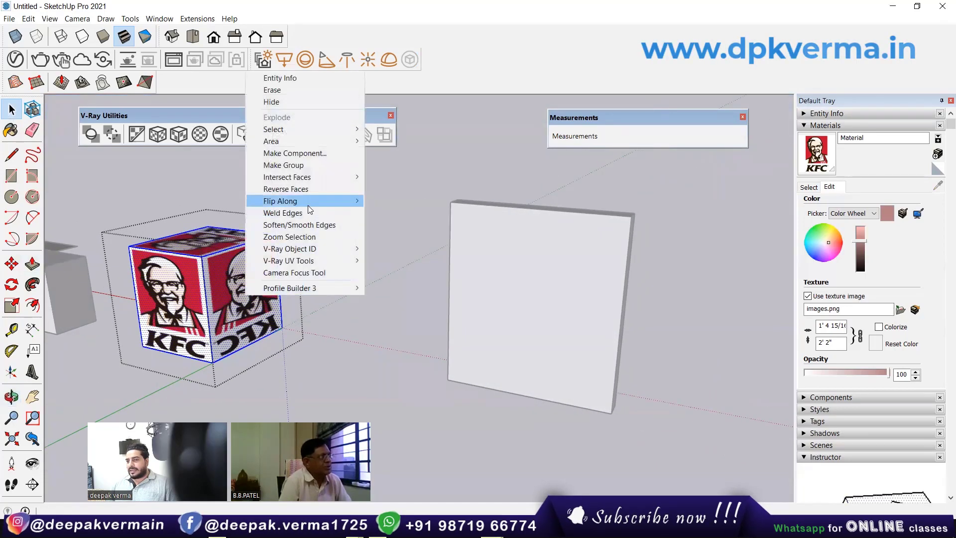
{"action": "left_click", "coordinate": [397, 214]}
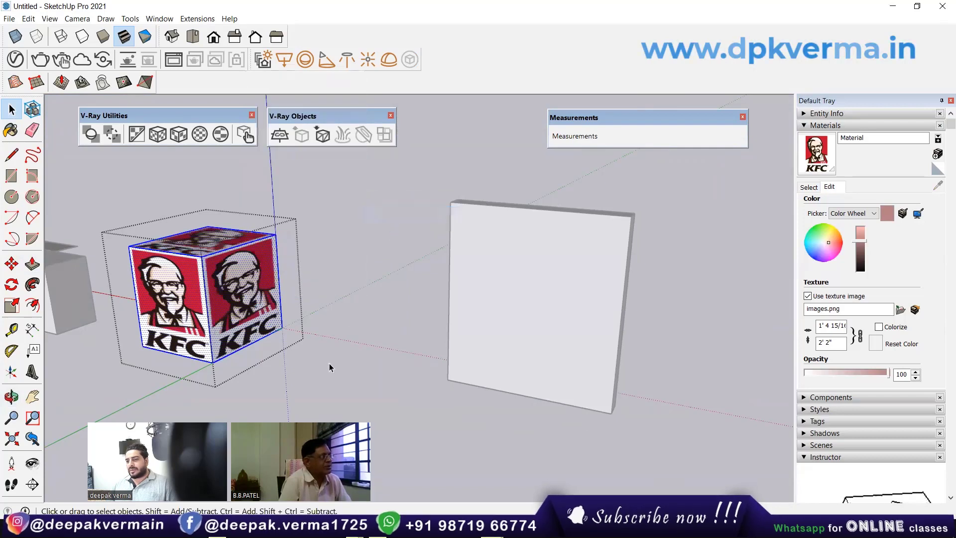
{"action": "left_click", "coordinate": [330, 367]}
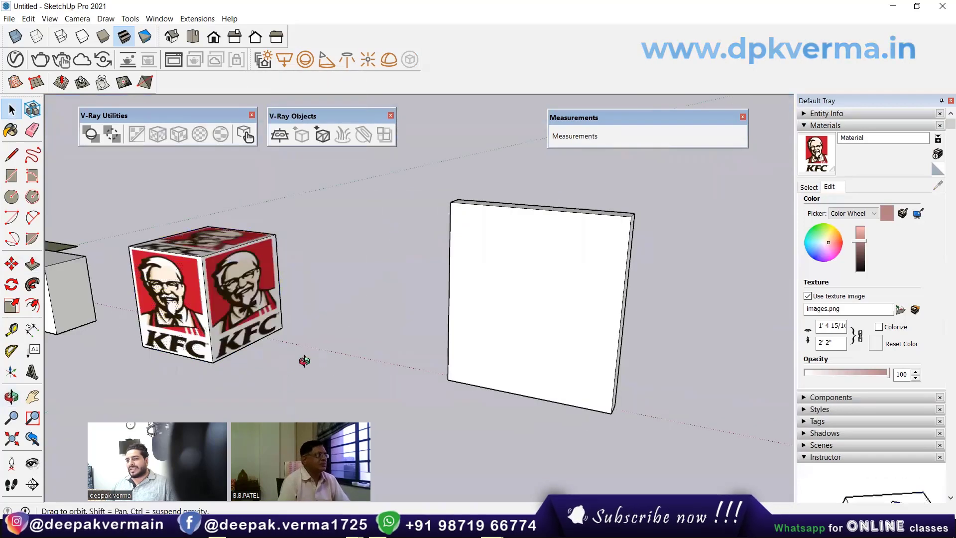
{"action": "middle_click_drag", "start_coordinate": [305, 361], "coordinate": [264, 342]}
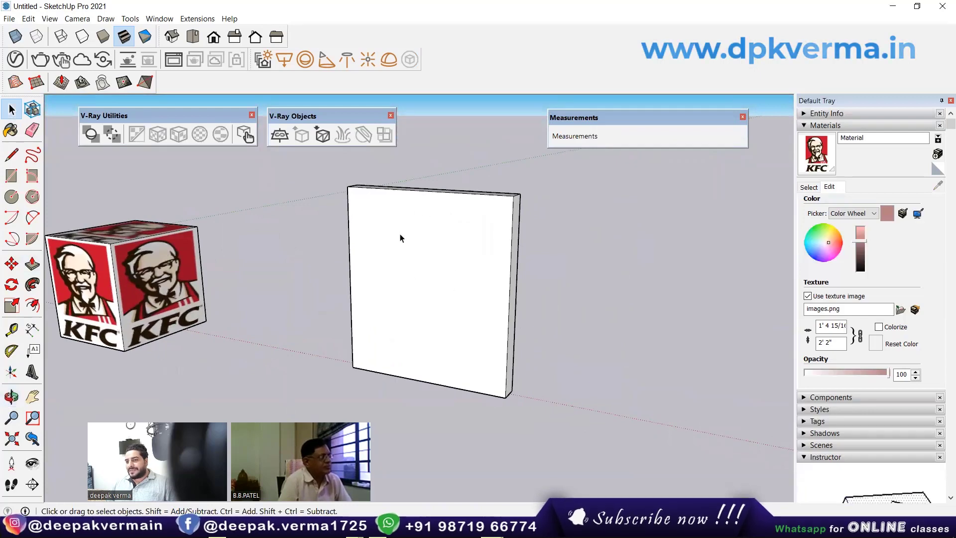
Step: Paint the panel's front face with the KFC material and apply V-Ray Cubic Projection
{"action": "left_click", "coordinate": [411, 277]}
{"action": "left_click", "coordinate": [12, 131]}
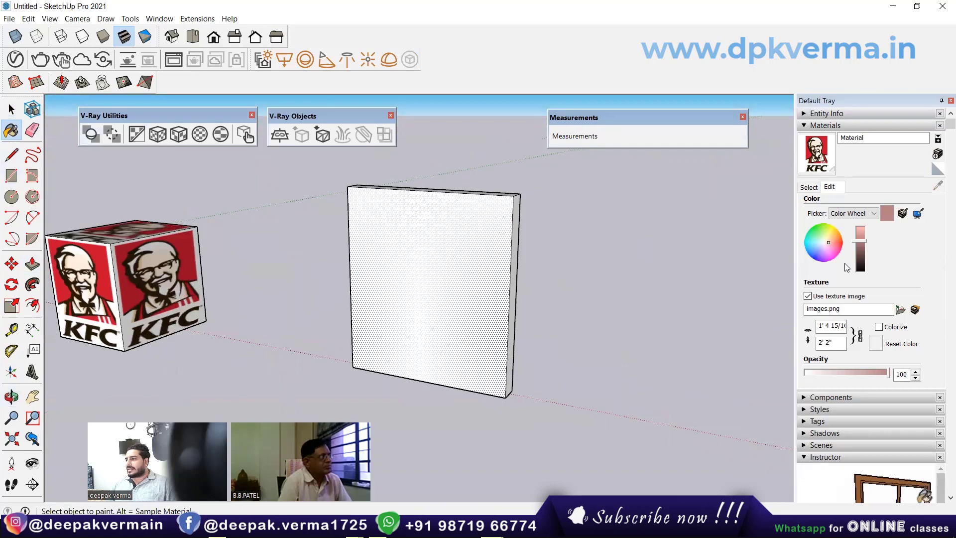
{"action": "left_click", "coordinate": [469, 257]}
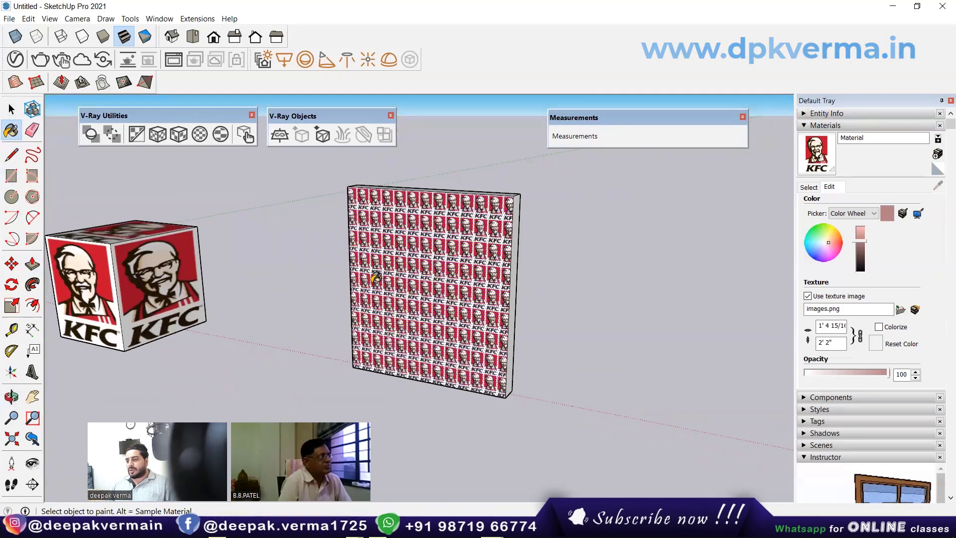
{"action": "left_click", "coordinate": [11, 109]}
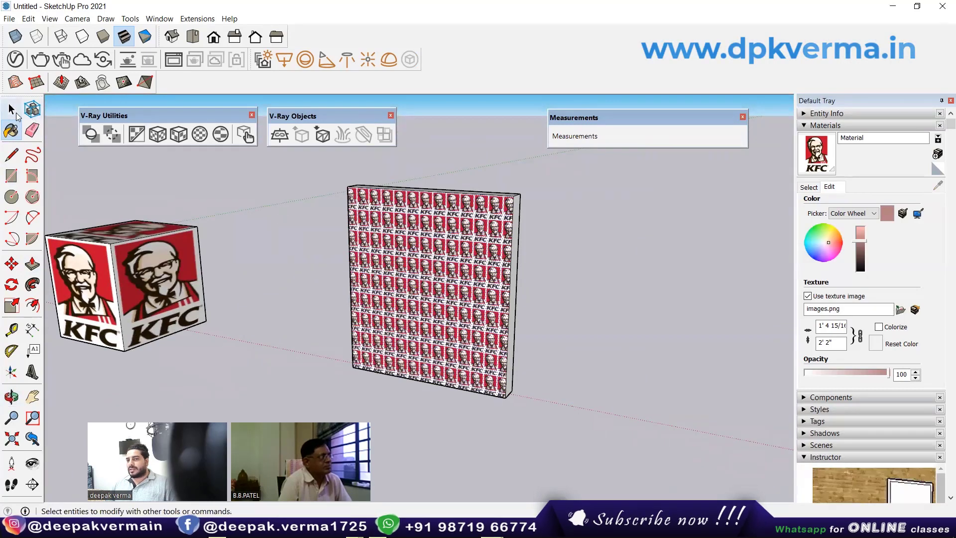
{"action": "left_click", "coordinate": [179, 138]}
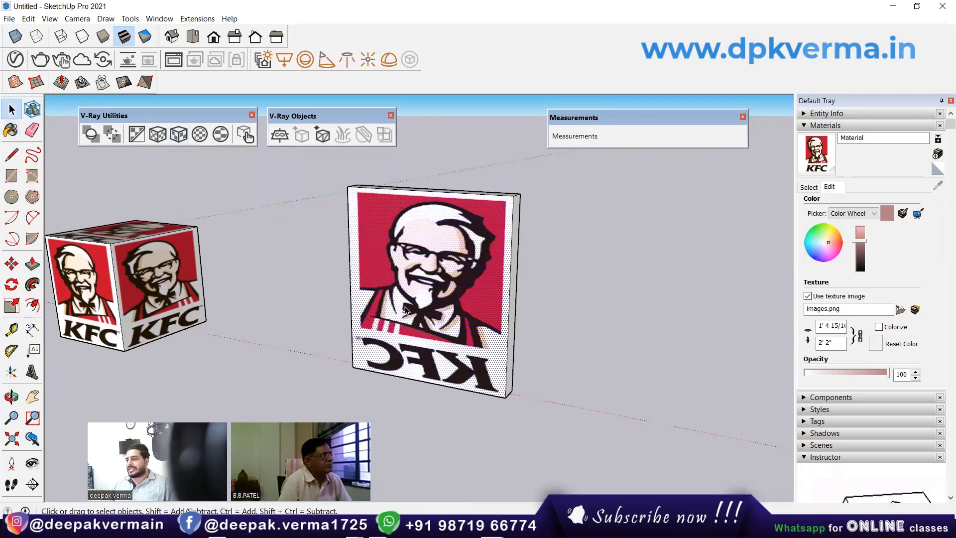
Step: Reverse the panel face and flip the panel along the red direction so the logo reads correctly
{"action": "right_click", "coordinate": [423, 268]}
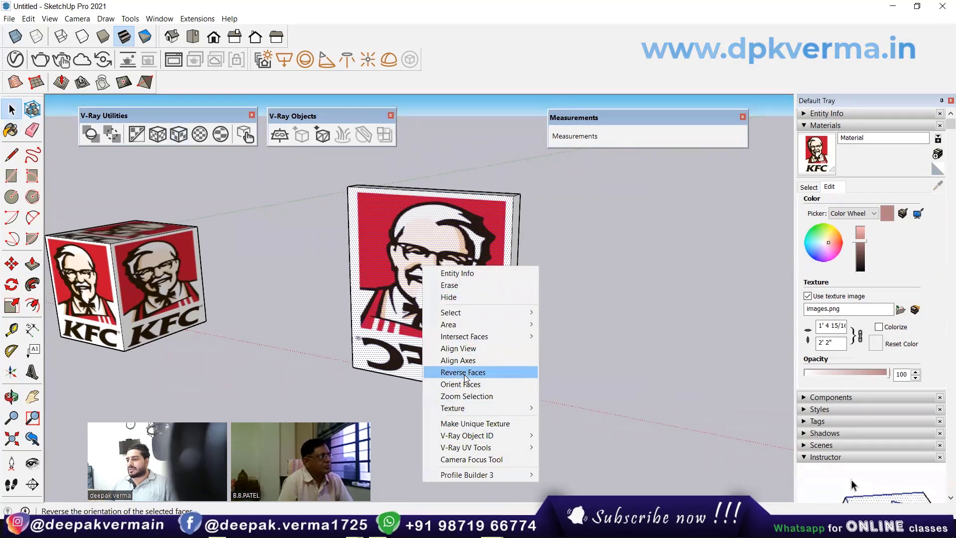
{"action": "left_click", "coordinate": [464, 371]}
{"action": "triple_click", "coordinate": [406, 260]}
{"action": "right_click", "coordinate": [405, 260]}
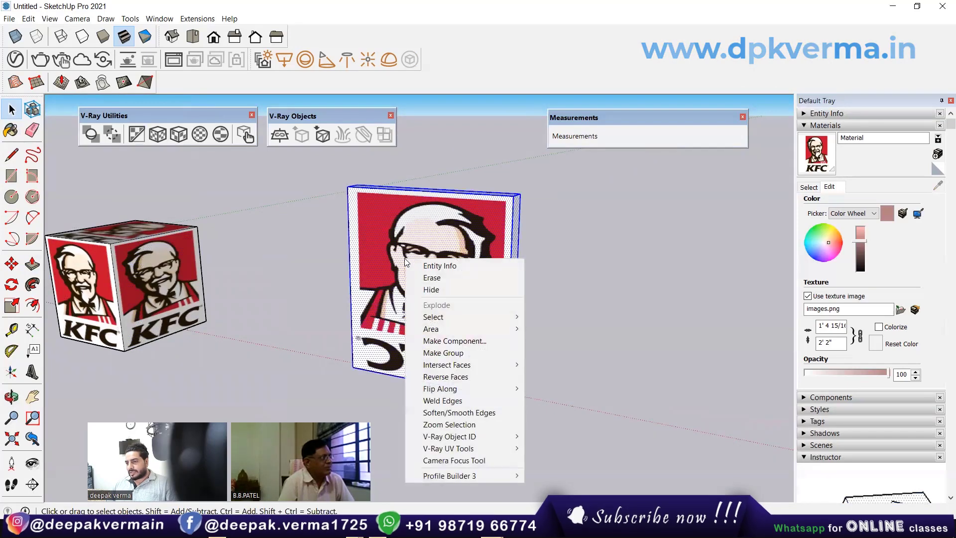
{"action": "mouse_move", "coordinate": [440, 388]}
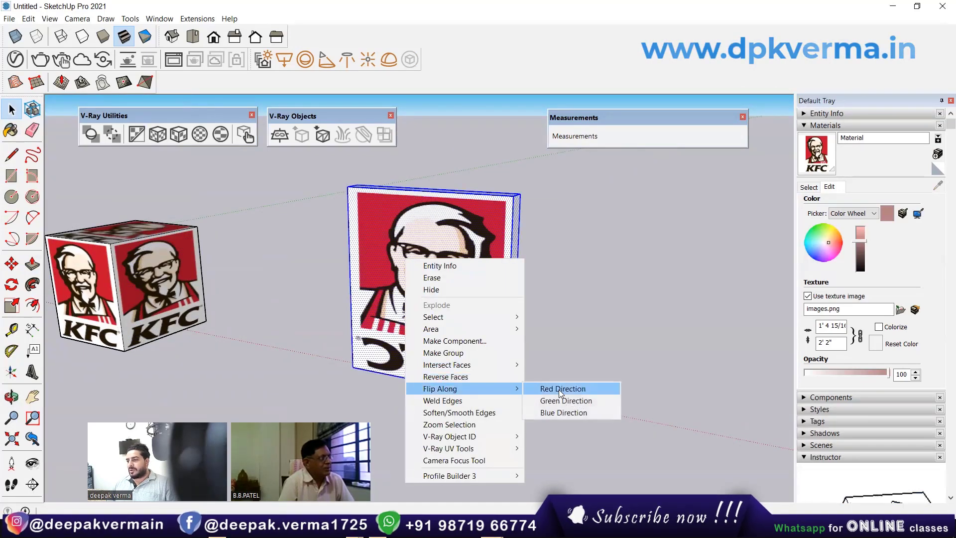
{"action": "left_click", "coordinate": [561, 389]}
{"action": "left_click", "coordinate": [563, 316]}
{"action": "mouse_move", "coordinate": [563, 316]}
{"action": "middle_mouse_down"}
{"action": "mouse_move", "coordinate": [530, 359]}
{"action": "mouse_move", "coordinate": [446, 343]}
{"action": "mouse_move", "coordinate": [480, 337]}
{"action": "mouse_move", "coordinate": [467, 344]}
{"action": "middle_mouse_up"}
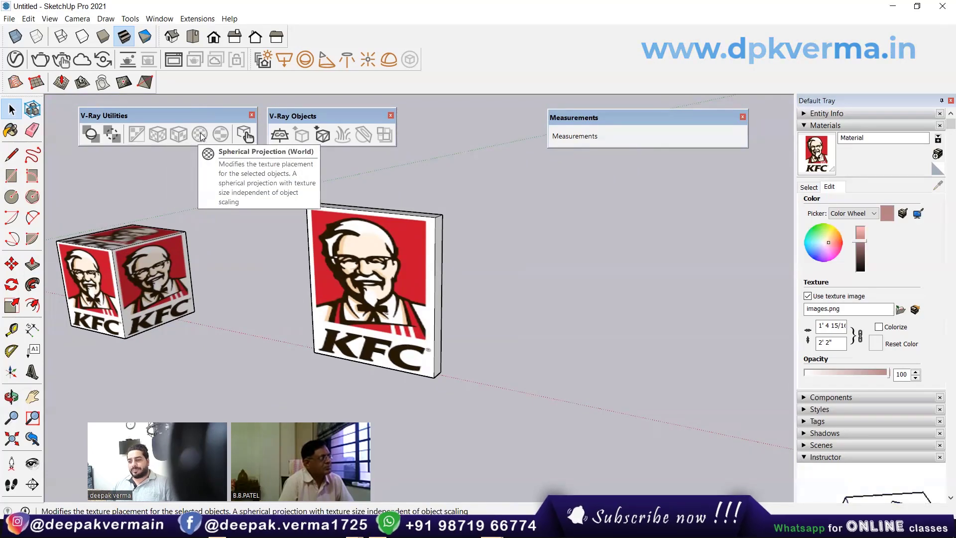
{"action": "scroll", "coordinate": [238, 259], "scroll_direction": "down", "scroll_amount": 2}
{"action": "scroll", "coordinate": [237, 259], "scroll_direction": "down", "scroll_amount": 1}
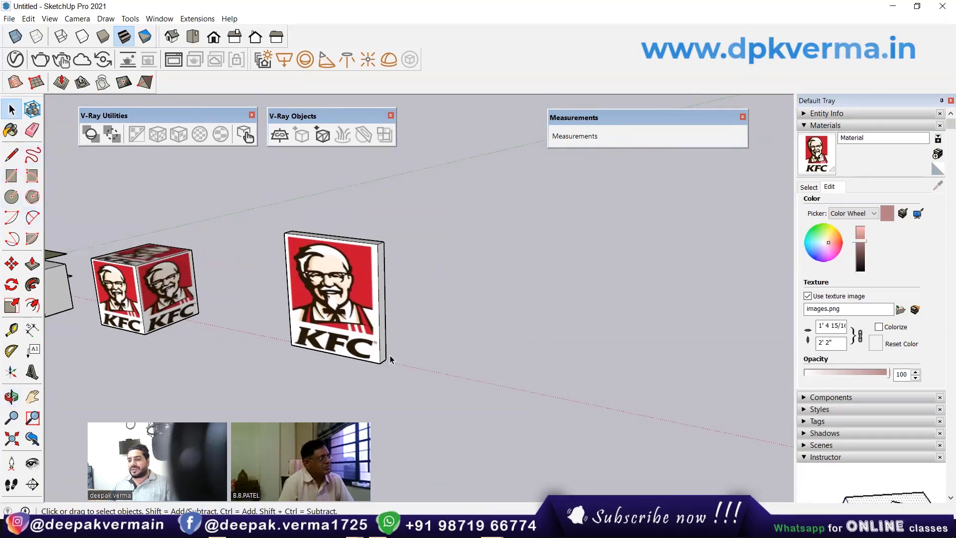
{"action": "mouse_move", "coordinate": [388, 355]}
{"action": "middle_mouse_down"}
{"action": "mouse_move", "coordinate": [444, 354]}
{"action": "mouse_move", "coordinate": [348, 352]}
{"action": "mouse_move", "coordinate": [422, 305]}
{"action": "middle_mouse_up"}
Step: Draw an upright circle and a flat circle on the red axis below it
{"action": "key", "text": "space"}
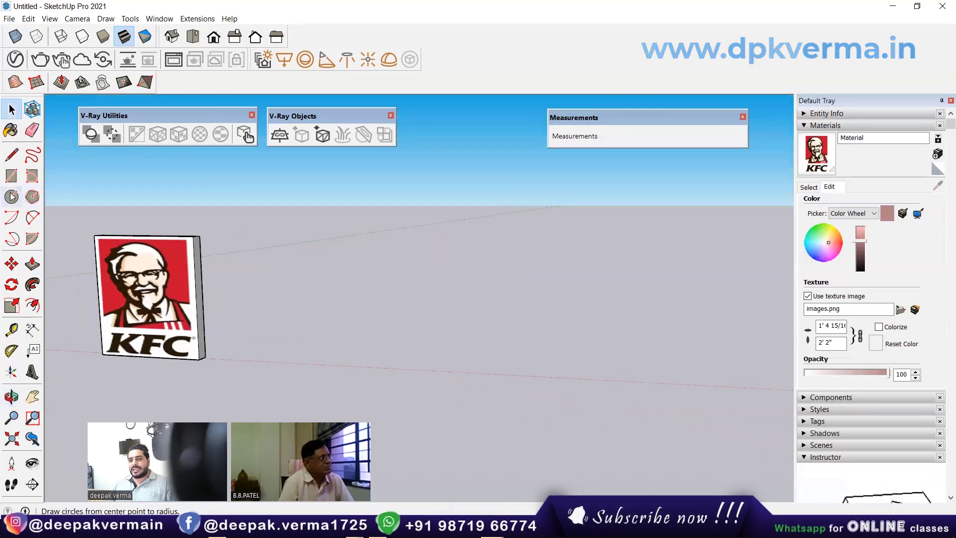
{"action": "left_click", "coordinate": [11, 196]}
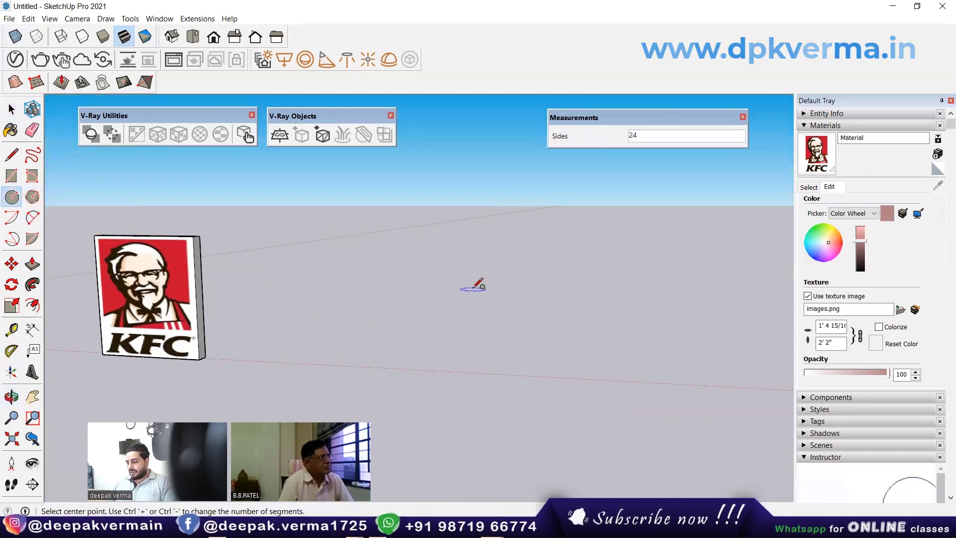
{"action": "key", "text": "Right"}
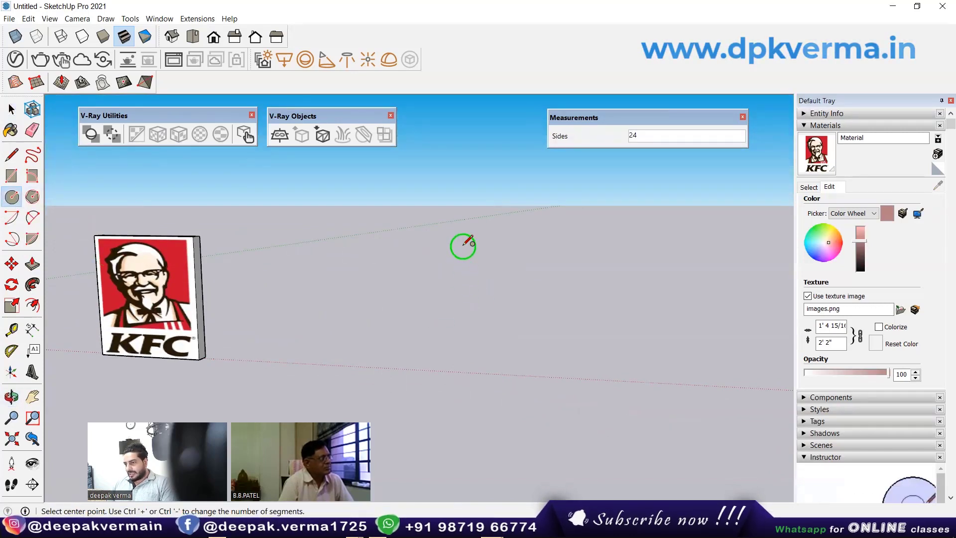
{"action": "left_click", "coordinate": [463, 244]}
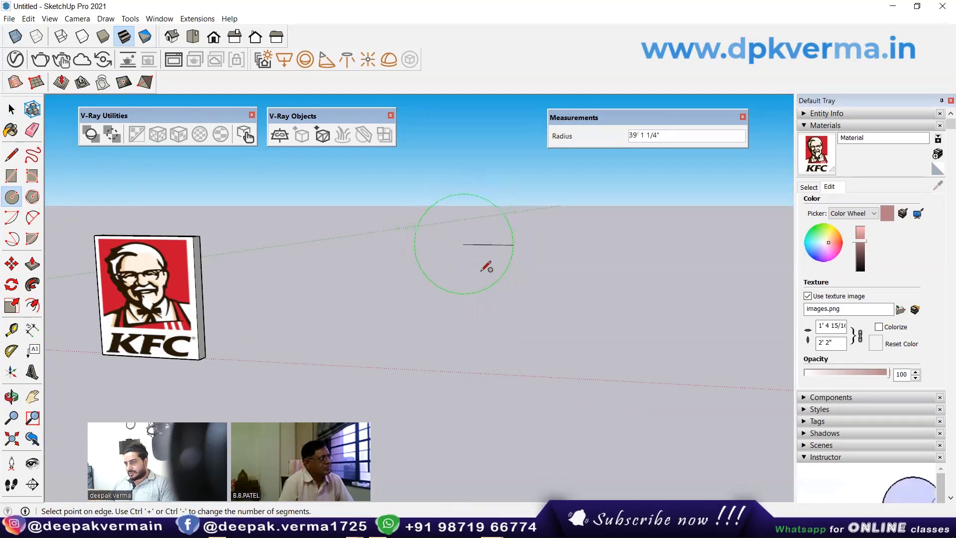
{"action": "left_click", "coordinate": [482, 271]}
{"action": "middle_click_drag", "start_coordinate": [433, 331], "coordinate": [438, 349]}
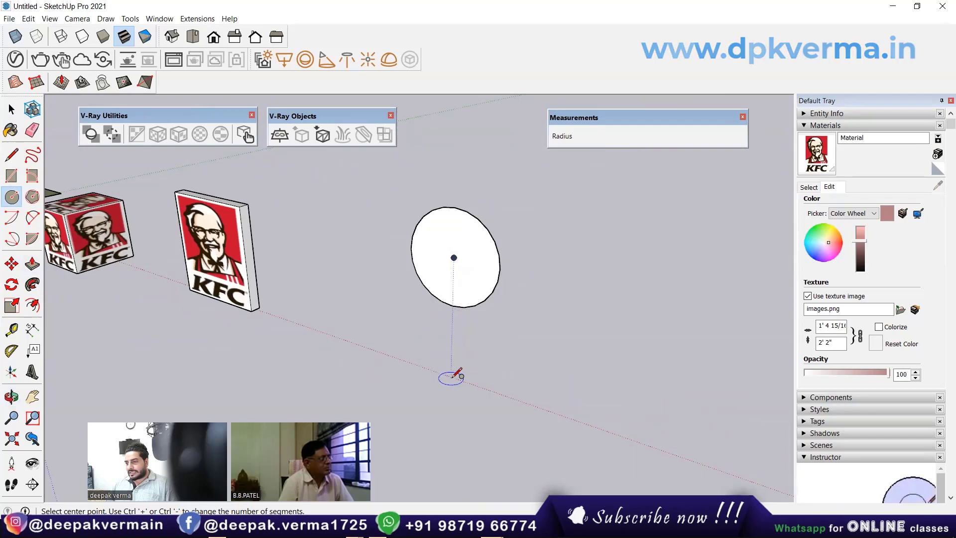
{"action": "left_click", "coordinate": [452, 377]}
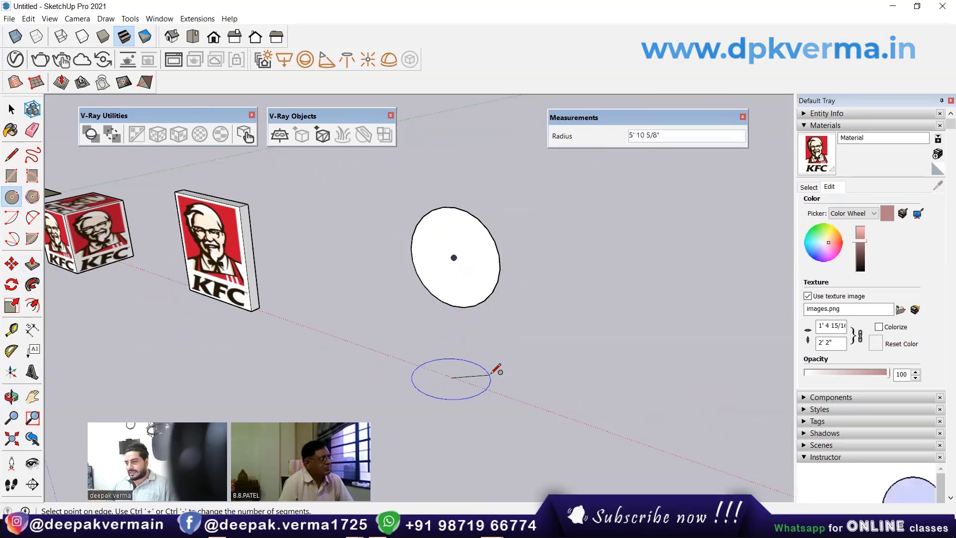
{"action": "middle_click_drag", "start_coordinate": [465, 381], "coordinate": [554, 367]}
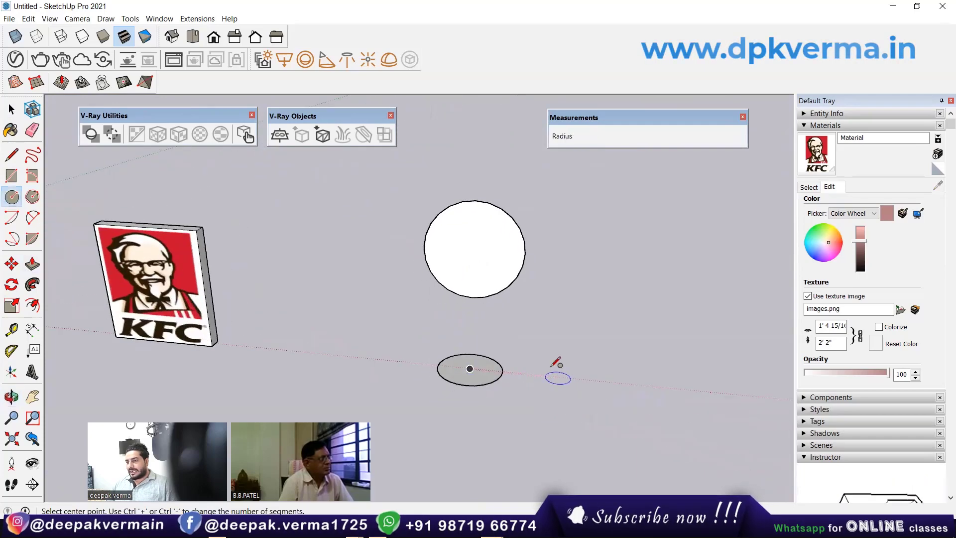
Step: Split the upright circle with a vertical line, erase its left half, and select the flat circle
{"action": "left_click", "coordinate": [11, 154]}
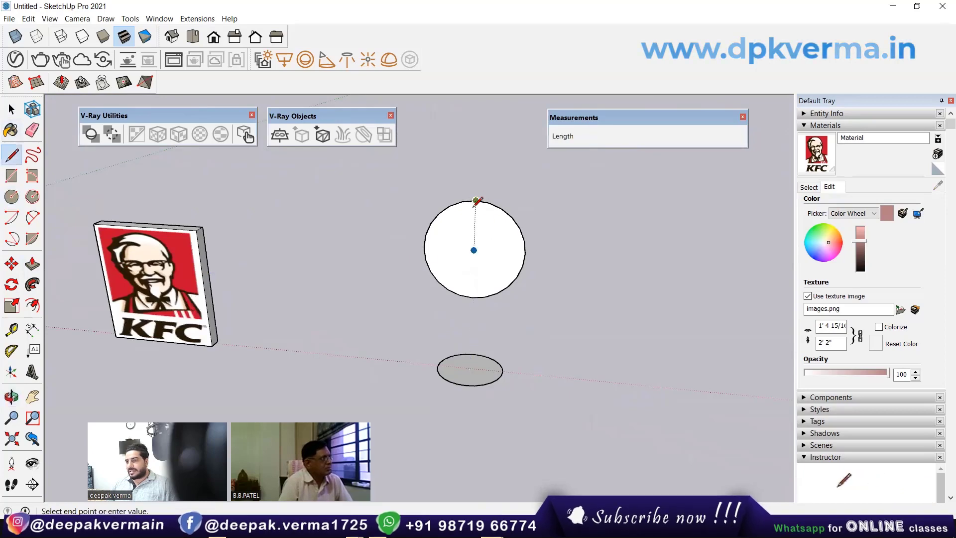
{"action": "left_click", "coordinate": [472, 297]}
{"action": "key", "text": "e"}
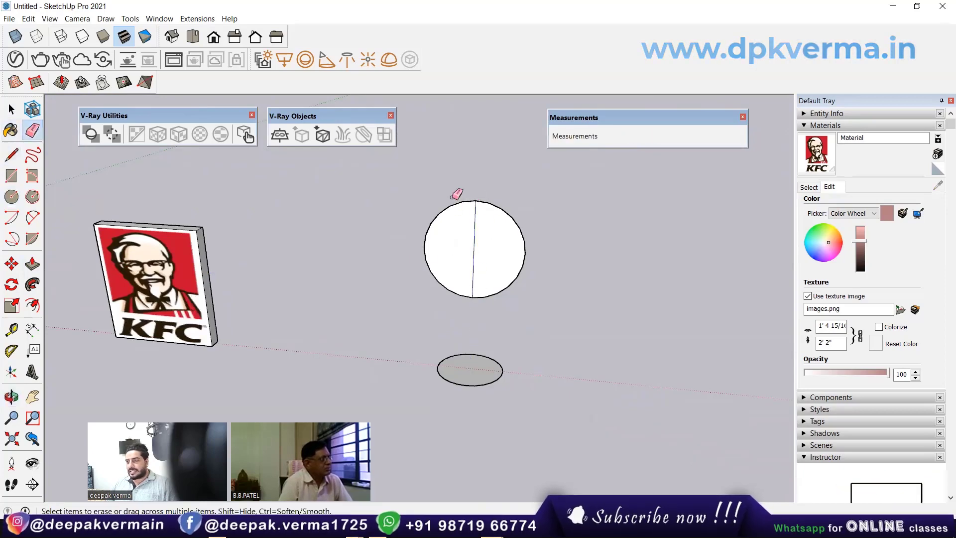
{"action": "left_click_drag", "start_coordinate": [457, 196], "coordinate": [427, 282]}
{"action": "scroll", "coordinate": [427, 308], "scroll_direction": "up", "scroll_amount": 1}
{"action": "scroll", "coordinate": [448, 329], "scroll_direction": "up", "scroll_amount": 2}
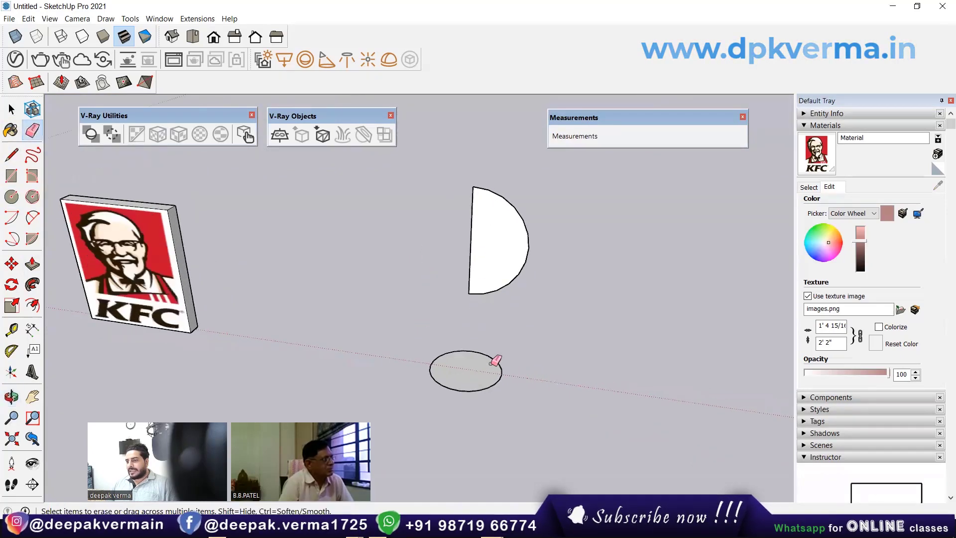
{"action": "scroll", "coordinate": [458, 339], "scroll_direction": "up", "scroll_amount": 2}
{"action": "left_click", "coordinate": [11, 109]}
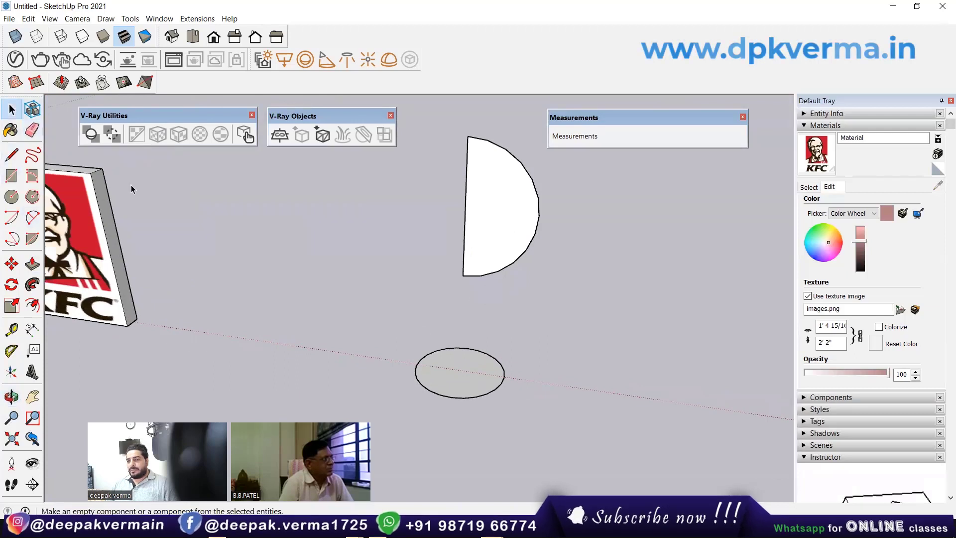
{"action": "left_click", "coordinate": [489, 357]}
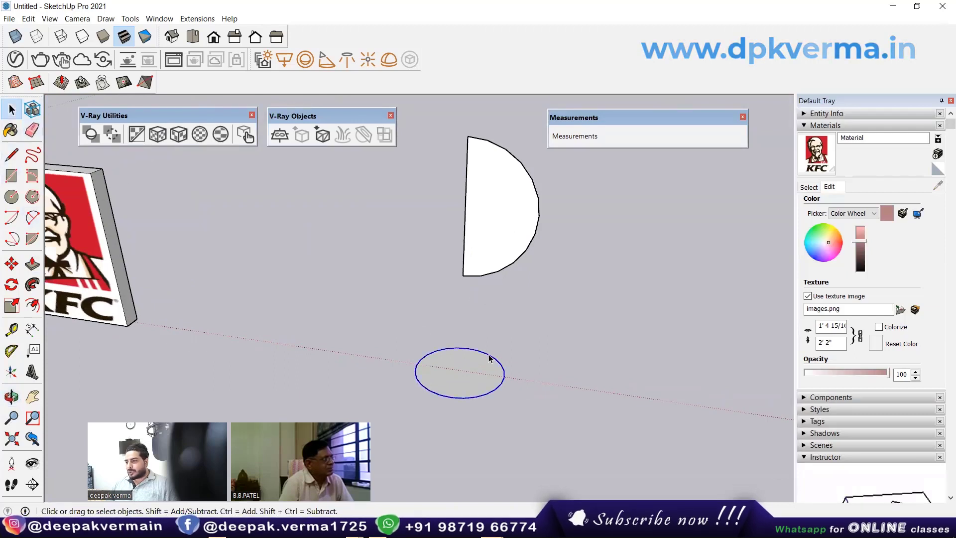
Step: Sweep the half-disc around the flat circle with Follow Me to form a sphere
{"action": "left_click", "coordinate": [31, 284]}
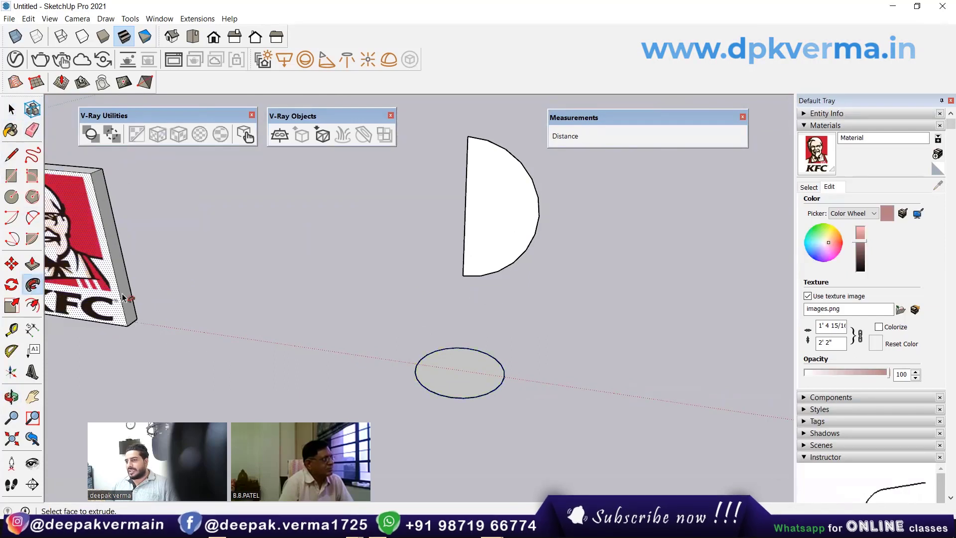
{"action": "left_click", "coordinate": [515, 260]}
{"action": "middle_click_drag", "start_coordinate": [516, 324], "coordinate": [447, 341]}
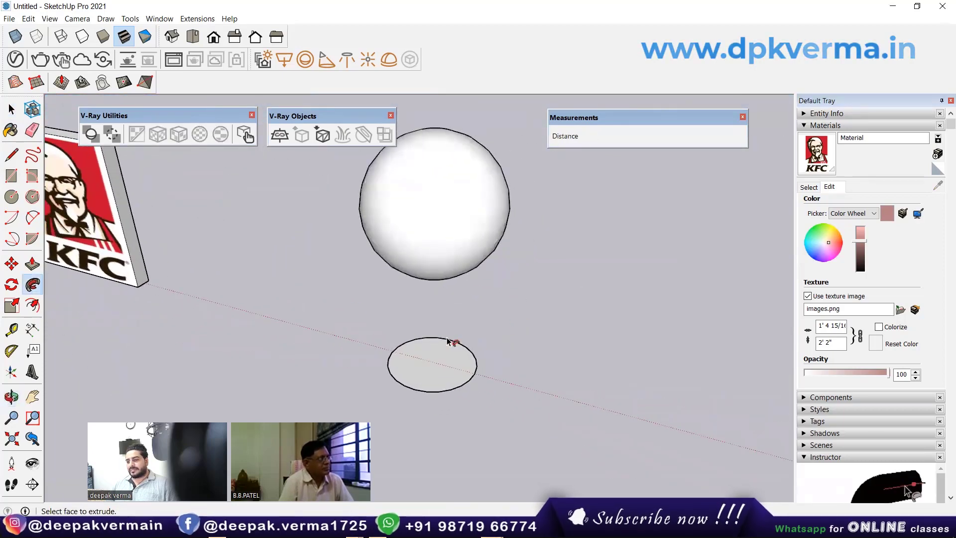
{"action": "key", "text": "space"}
{"action": "left_click", "coordinate": [435, 363]}
{"action": "left_click", "coordinate": [479, 282]}
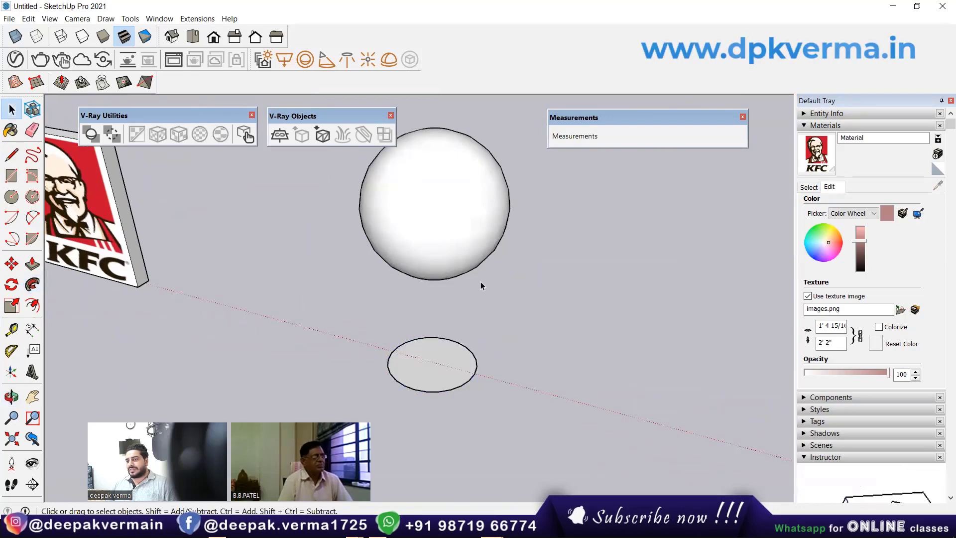
{"action": "middle_click_drag", "start_coordinate": [480, 281], "coordinate": [493, 313]}
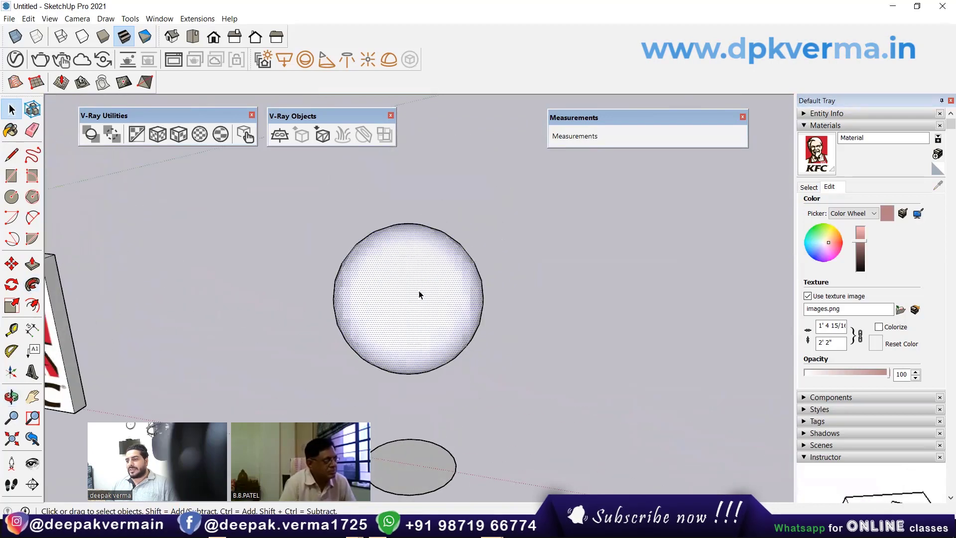
Step: Make the sphere a group and flip it along an axis inside the group
{"action": "triple_click", "coordinate": [419, 290]}
{"action": "right_click", "coordinate": [421, 293]}
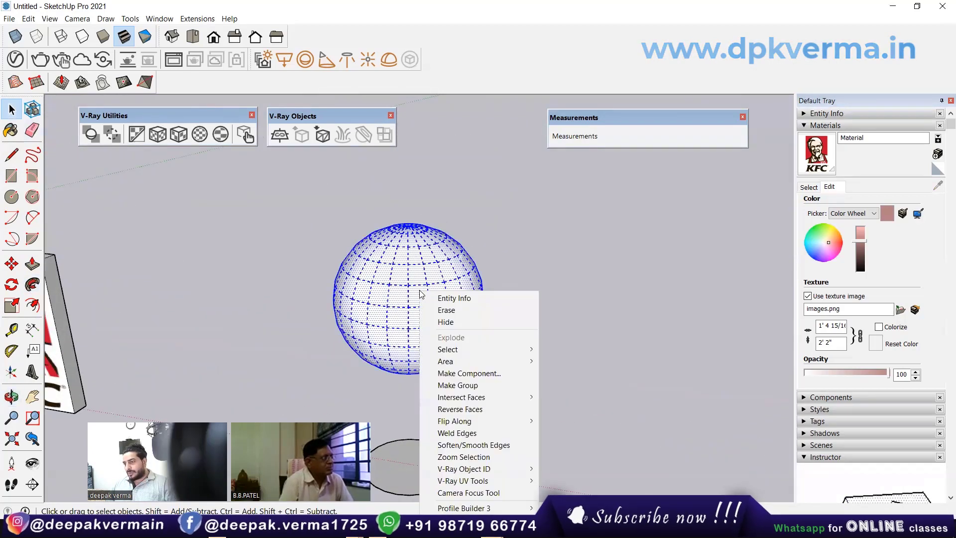
{"action": "left_click", "coordinate": [457, 384]}
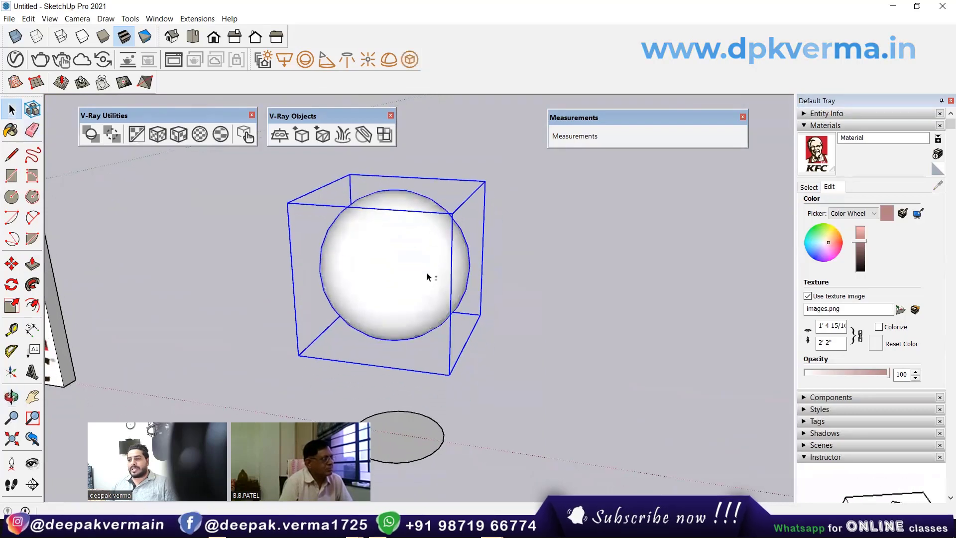
{"action": "triple_click", "coordinate": [400, 259]}
{"action": "right_click", "coordinate": [399, 253]}
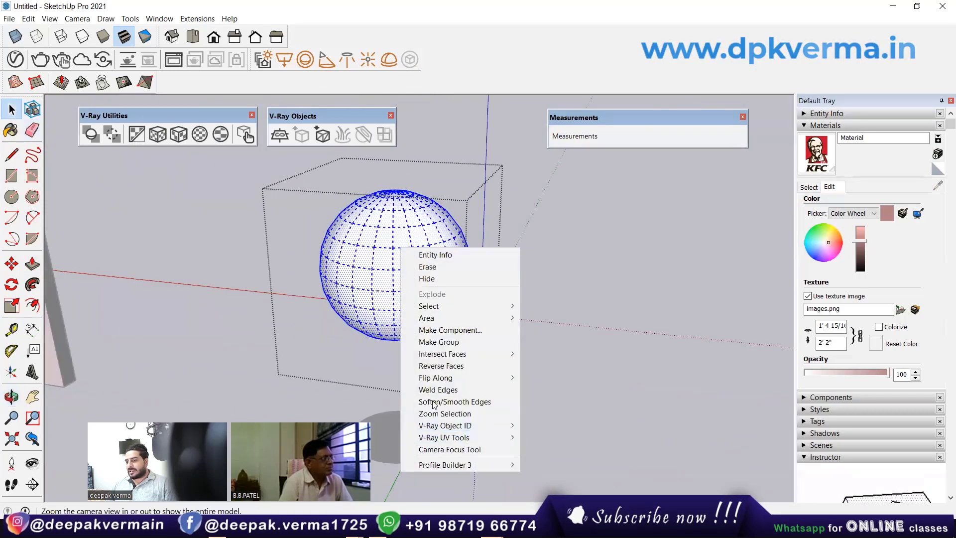
{"action": "left_click", "coordinate": [548, 377]}
{"action": "left_click", "coordinate": [543, 335]}
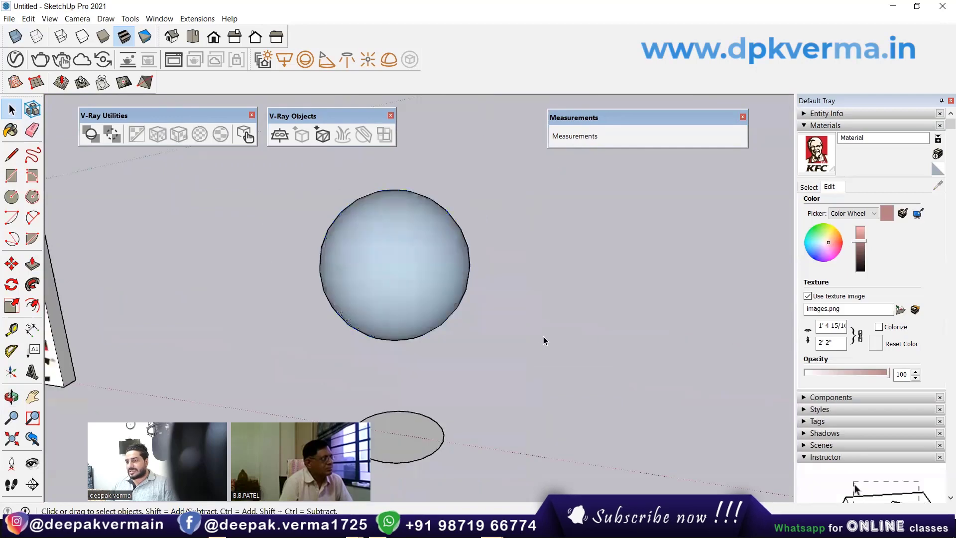
Step: Reverse the sphere's faces so the white side faces outward, then exit the group
{"action": "right_click", "coordinate": [398, 249]}
{"action": "left_click", "coordinate": [390, 240]}
{"action": "right_click", "coordinate": [391, 241]}
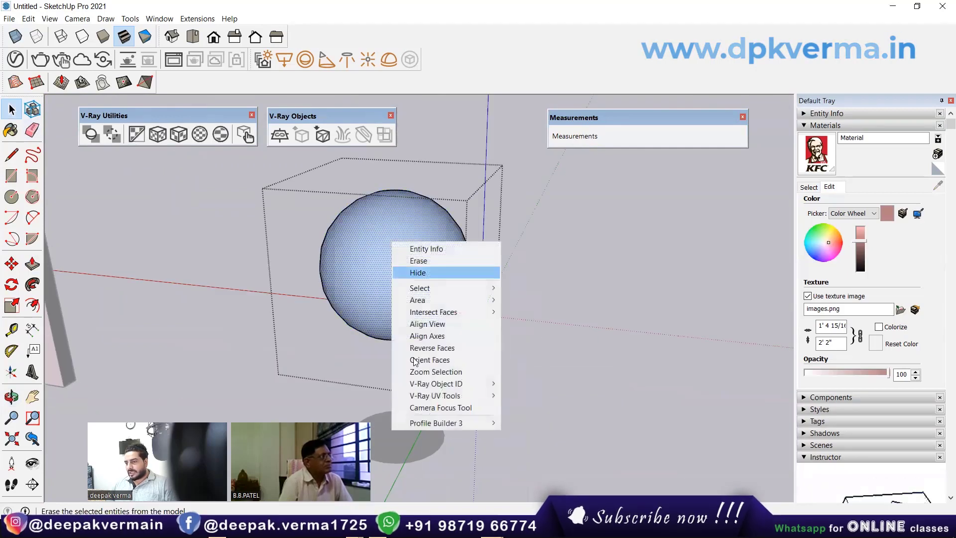
{"action": "left_click", "coordinate": [432, 348]}
{"action": "left_click", "coordinate": [553, 332]}
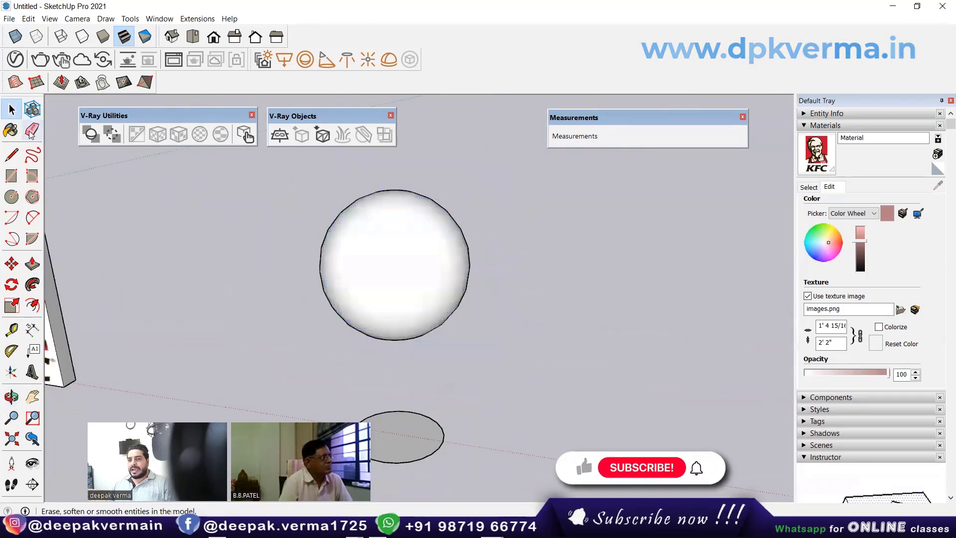
{"action": "left_click", "coordinate": [11, 130]}
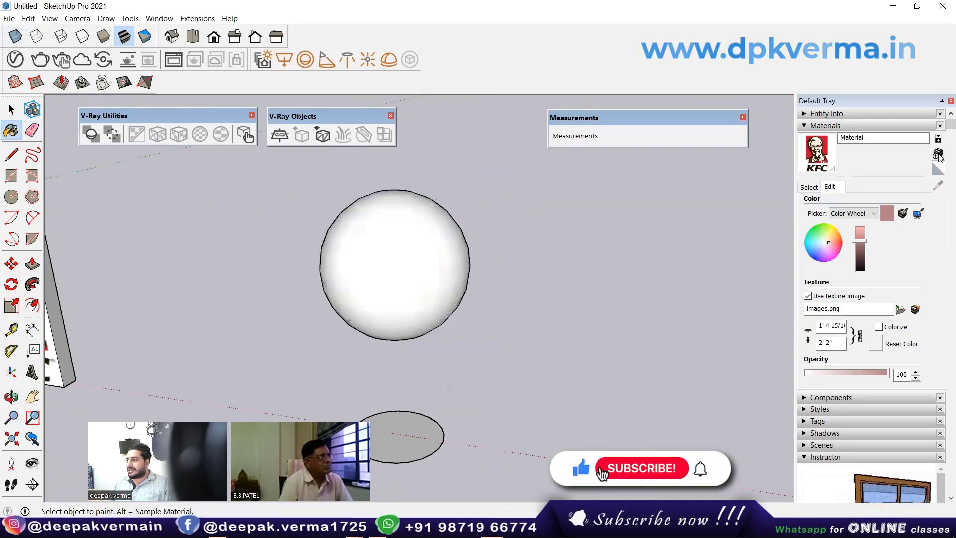
Step: Create a new material from the High-Resolution-World-Map-scaled.jpg image
{"action": "left_click", "coordinate": [937, 153]}
{"action": "left_click", "coordinate": [445, 279]}
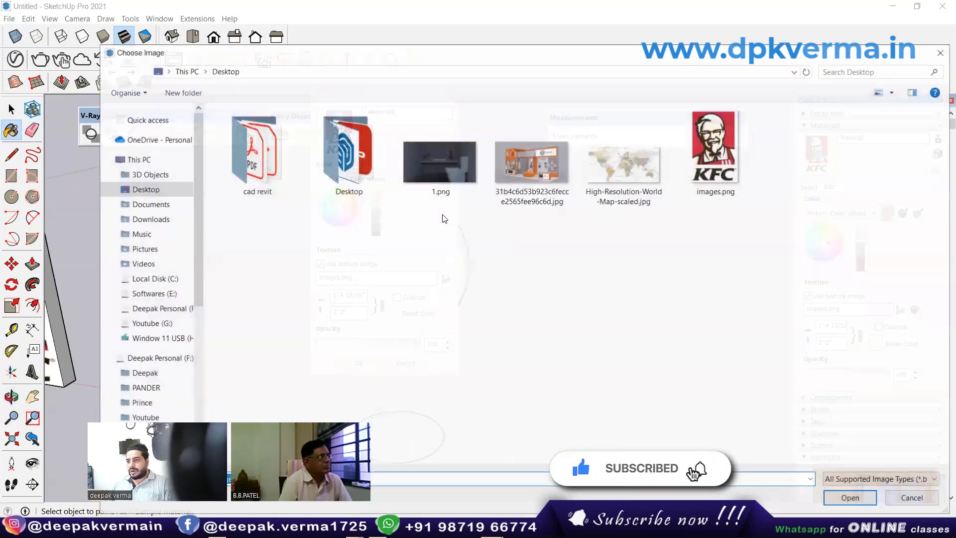
{"action": "left_click", "coordinate": [623, 174]}
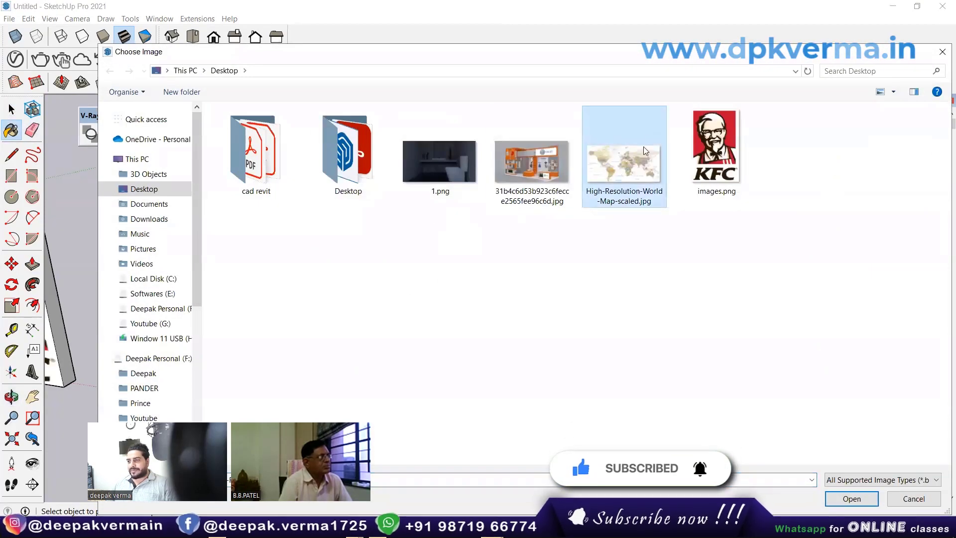
{"action": "left_click", "coordinate": [851, 499]}
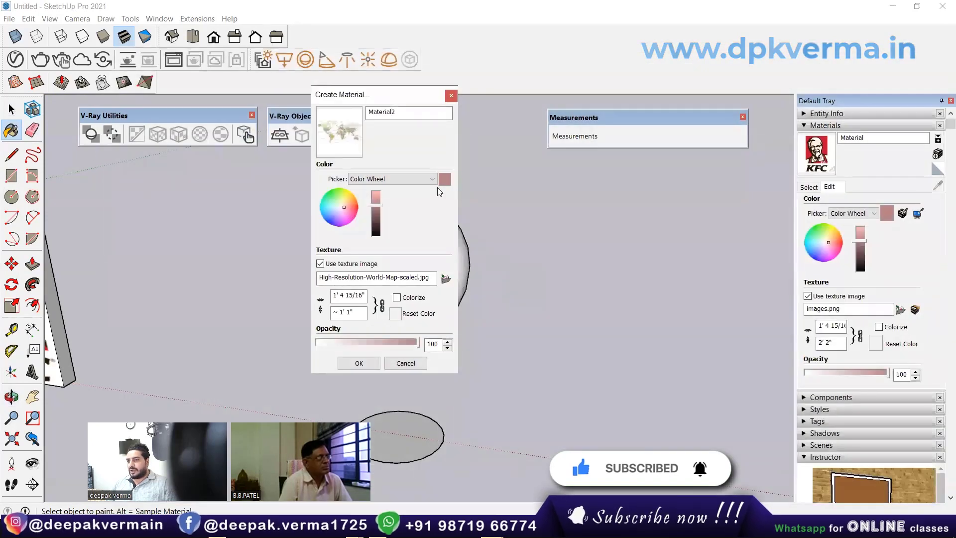
{"action": "left_click", "coordinate": [358, 363]}
Step: Paint the sphere with the new world map material, Material2
{"action": "left_click", "coordinate": [424, 302]}
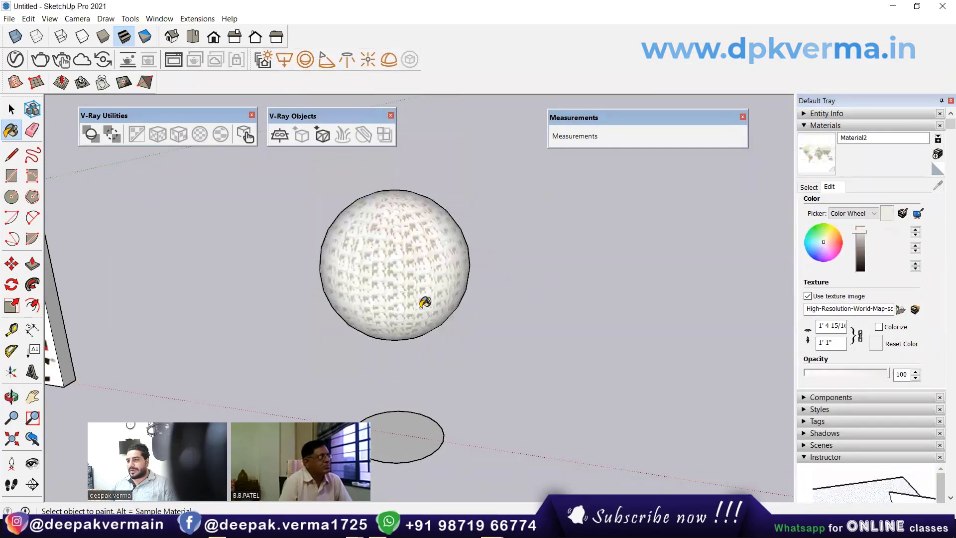
{"action": "scroll", "coordinate": [424, 302], "scroll_direction": "up", "scroll_amount": 2}
{"action": "scroll", "coordinate": [418, 299], "scroll_direction": "up", "scroll_amount": 1}
{"action": "scroll", "coordinate": [371, 279], "scroll_direction": "up", "scroll_amount": 2}
{"action": "scroll", "coordinate": [309, 195], "scroll_direction": "up", "scroll_amount": 1}
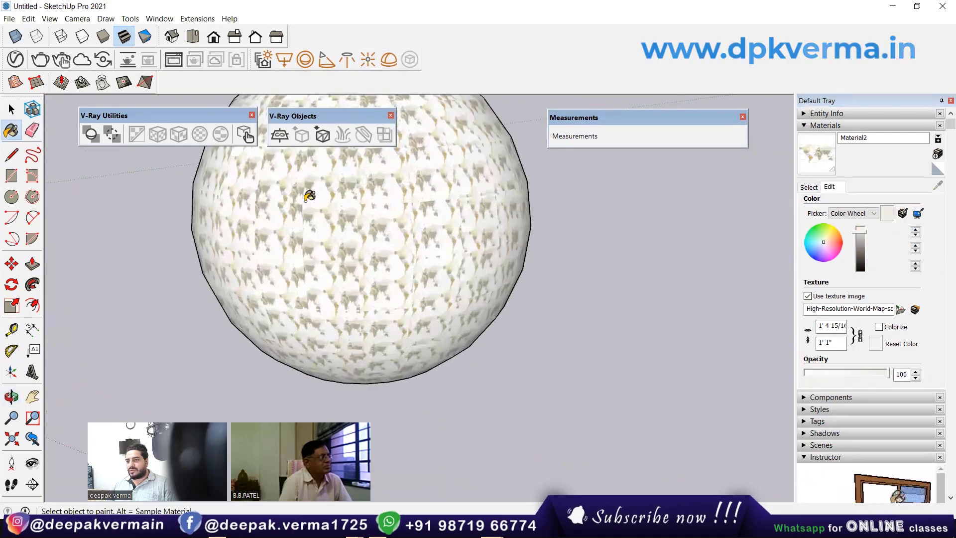
{"action": "scroll", "coordinate": [357, 234], "scroll_direction": "up", "scroll_amount": 1}
{"action": "scroll", "coordinate": [353, 278], "scroll_direction": "up", "scroll_amount": 1}
{"action": "scroll", "coordinate": [298, 249], "scroll_direction": "up", "scroll_amount": 1}
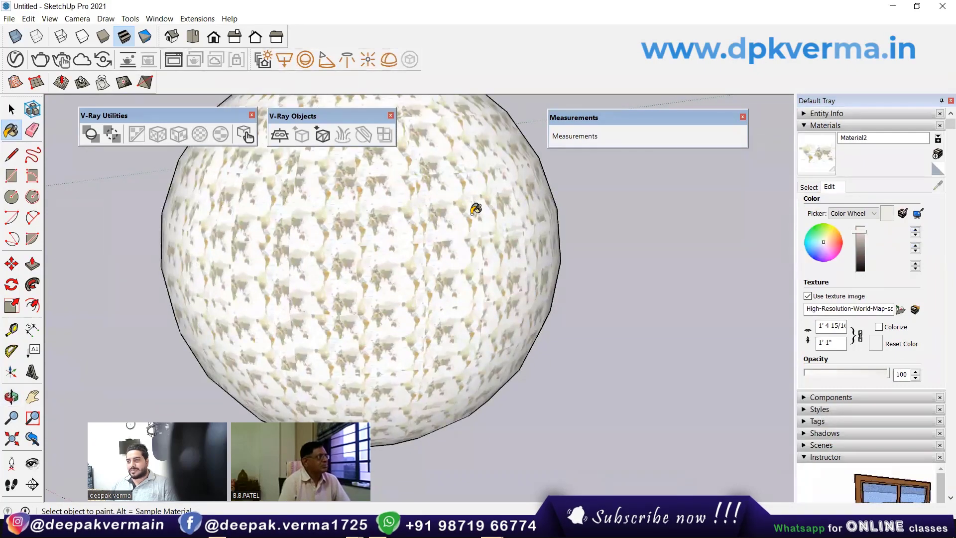
{"action": "scroll", "coordinate": [423, 261], "scroll_direction": "up", "scroll_amount": 1}
{"action": "scroll", "coordinate": [491, 256], "scroll_direction": "up", "scroll_amount": 1}
{"action": "scroll", "coordinate": [503, 264], "scroll_direction": "down", "scroll_amount": 3}
{"action": "scroll", "coordinate": [440, 228], "scroll_direction": "down", "scroll_amount": 2}
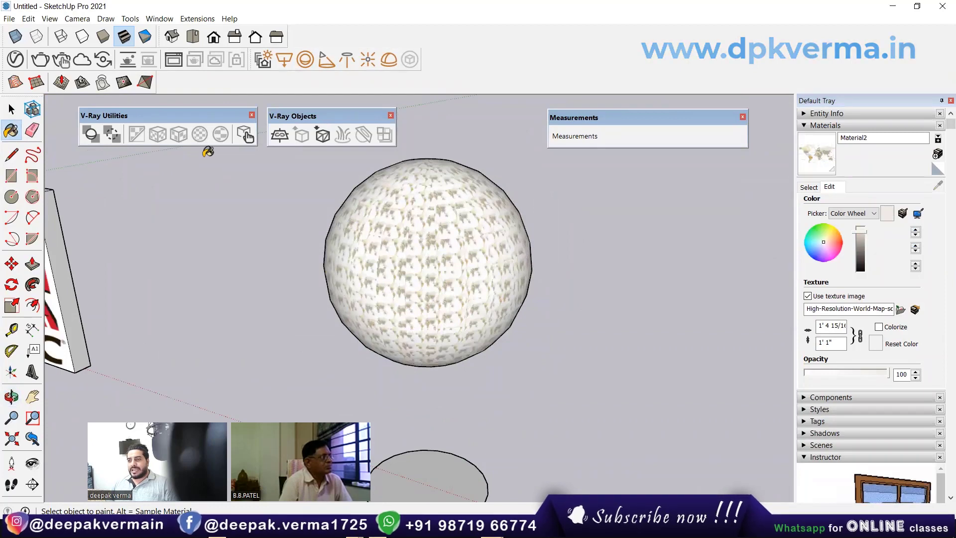
{"action": "key", "text": "space"}
Step: Apply V-Ray Spherical Projection (Fit) to the sphere and orbit to check the globe
{"action": "left_click", "coordinate": [425, 250]}
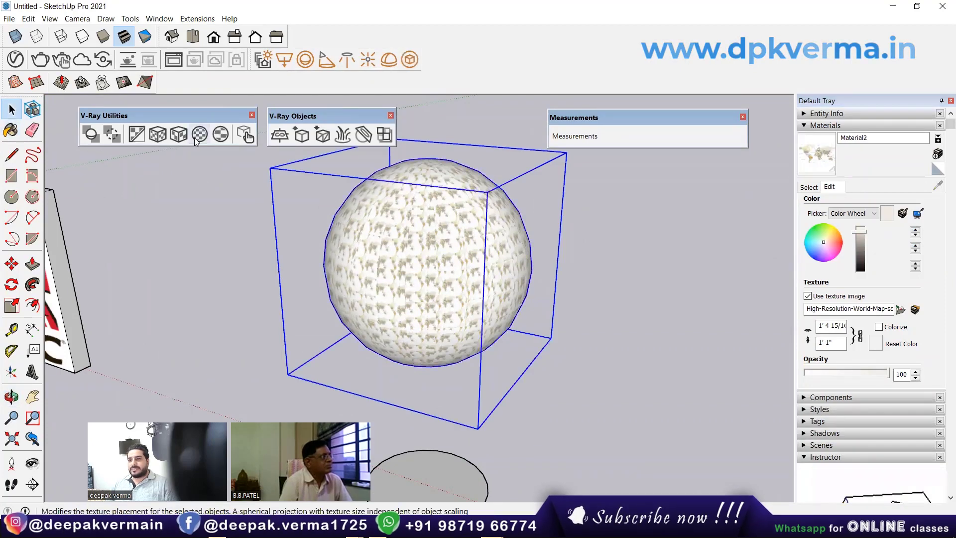
{"action": "left_click", "coordinate": [194, 139]}
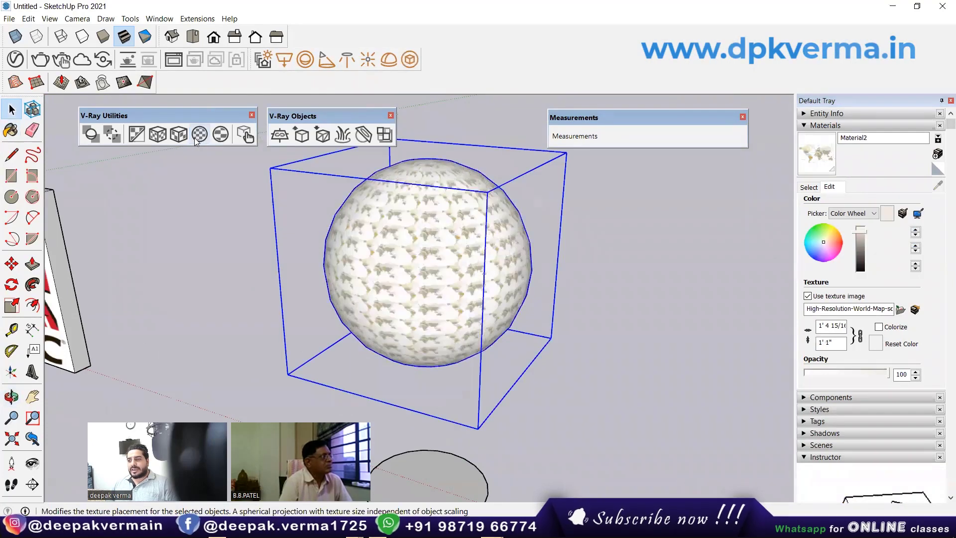
{"action": "left_click", "coordinate": [219, 136]}
{"action": "mouse_move", "coordinate": [562, 311]}
{"action": "middle_mouse_down"}
{"action": "mouse_move", "coordinate": [436, 256]}
{"action": "mouse_move", "coordinate": [226, 237]}
{"action": "mouse_move", "coordinate": [331, 241]}
{"action": "mouse_move", "coordinate": [634, 285]}
{"action": "mouse_move", "coordinate": [506, 314]}
{"action": "mouse_move", "coordinate": [550, 313]}
{"action": "mouse_move", "coordinate": [666, 341]}
{"action": "mouse_move", "coordinate": [625, 274]}
{"action": "mouse_move", "coordinate": [572, 303]}
{"action": "mouse_move", "coordinate": [482, 322]}
{"action": "mouse_move", "coordinate": [358, 296]}
{"action": "mouse_move", "coordinate": [262, 297]}
{"action": "mouse_move", "coordinate": [366, 255]}
{"action": "middle_mouse_up"}
{"action": "left_click", "coordinate": [551, 326]}
{"action": "left_click", "coordinate": [453, 294]}
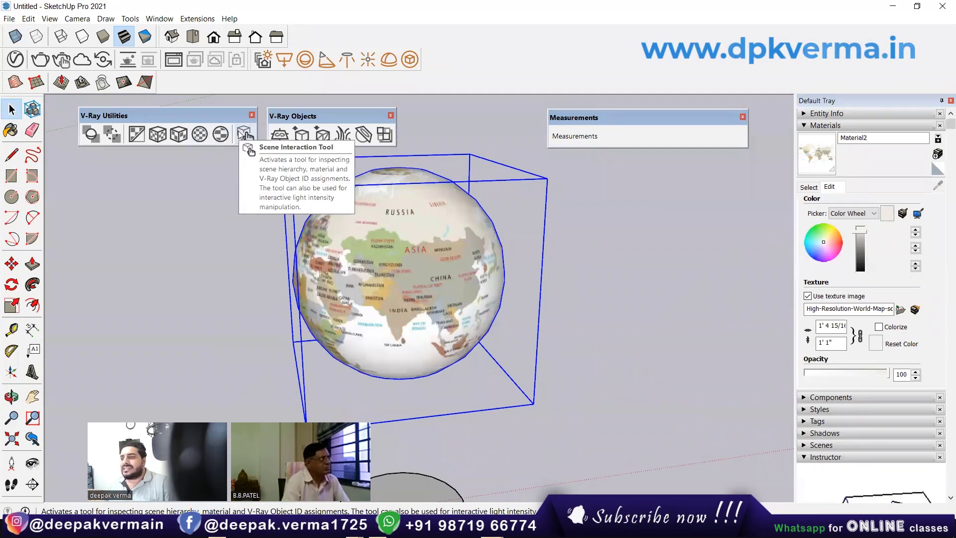
{"action": "scroll", "coordinate": [462, 300], "scroll_direction": "down", "scroll_amount": 3}
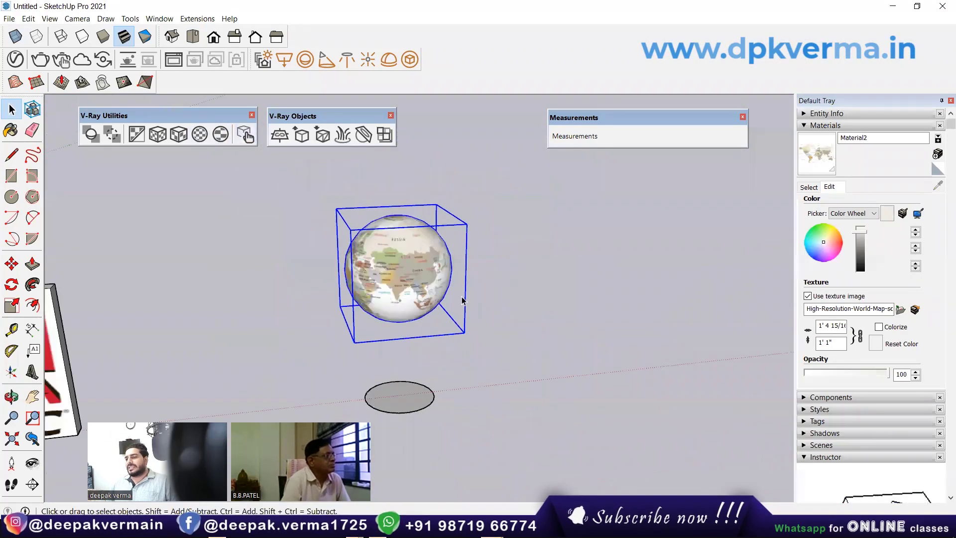
Step: Draw a base rectangle for a slab in front of the KFC panel
{"action": "middle_click_drag", "start_coordinate": [462, 300], "coordinate": [315, 322]}
{"action": "left_click_drag", "start_coordinate": [438, 292], "coordinate": [333, 310]}
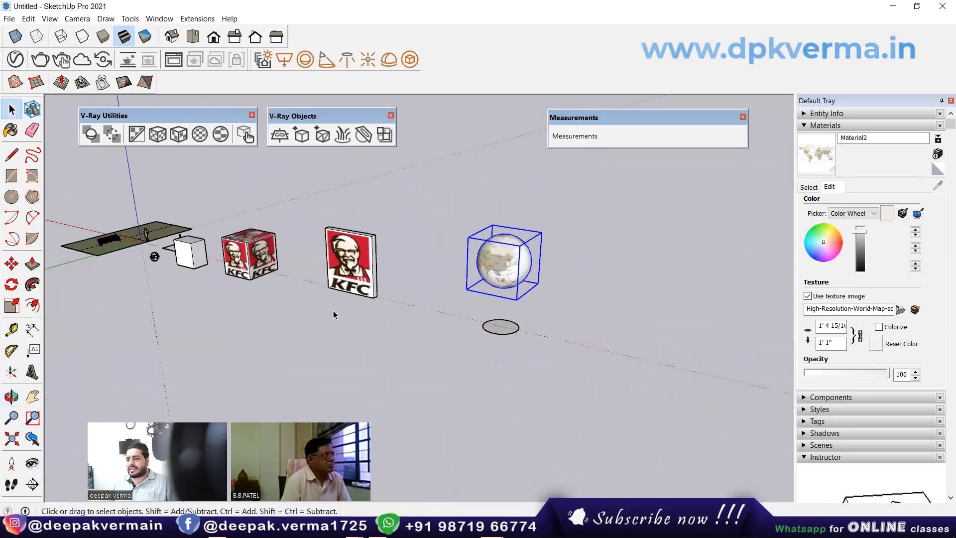
{"action": "key", "text": "space"}
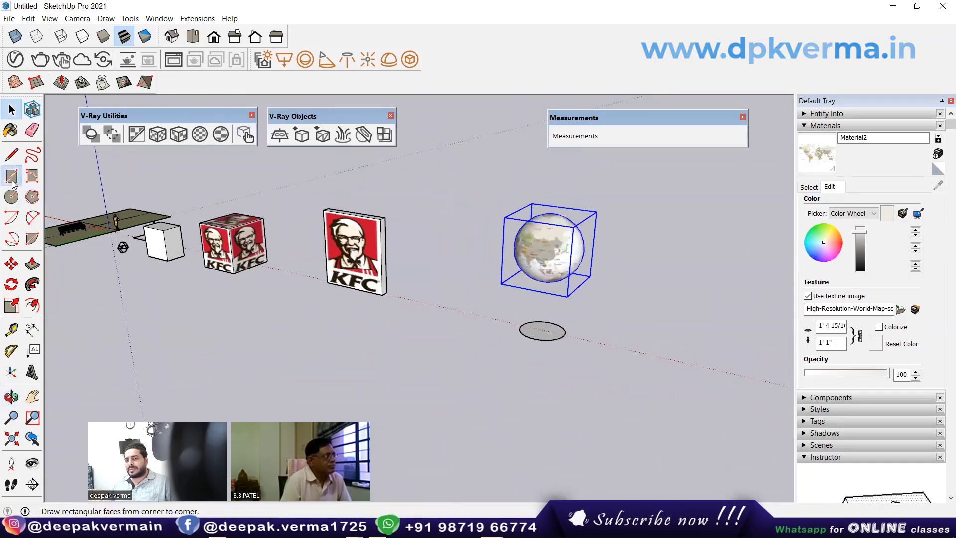
{"action": "left_click", "coordinate": [12, 180]}
{"action": "left_click", "coordinate": [224, 343]}
{"action": "left_click", "coordinate": [426, 355]}
Step: Push/Pull the rectangle up into a taller counter block
{"action": "key", "text": "p"}
{"action": "left_click", "coordinate": [352, 316]}
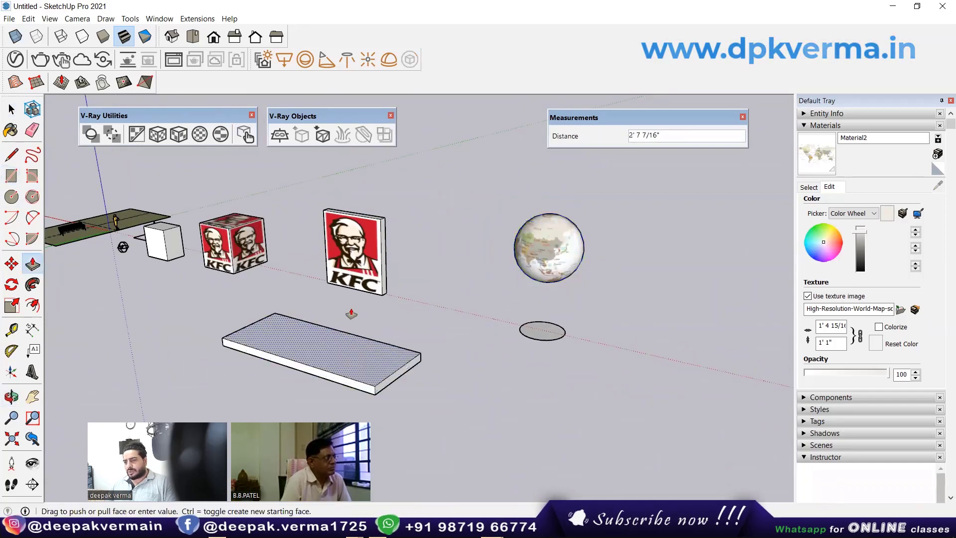
{"action": "left_click", "coordinate": [345, 299]}
{"action": "key", "text": "space"}
Step: Group the whole counter block and bring up its context actions
{"action": "triple_click", "coordinate": [337, 341]}
{"action": "right_click", "coordinate": [338, 337]}
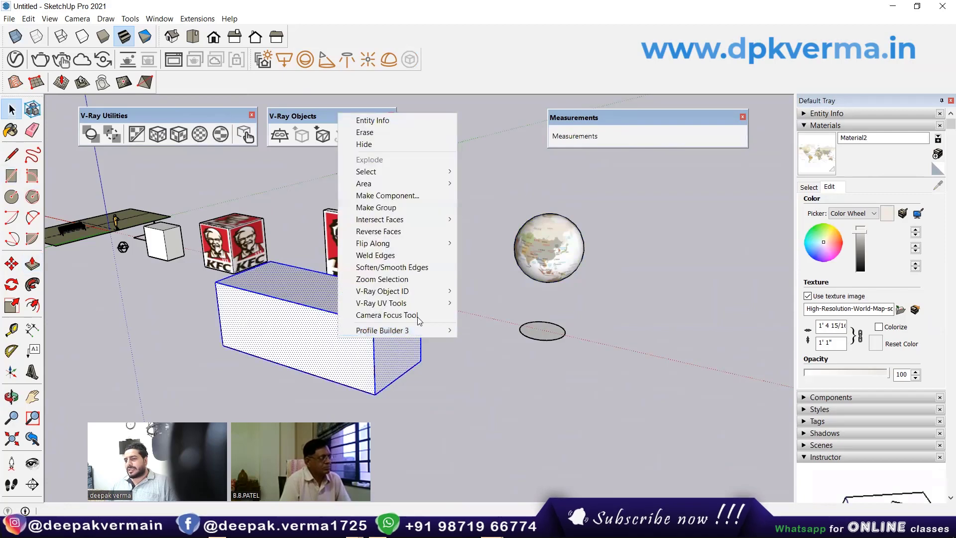
{"action": "left_click", "coordinate": [375, 207]}
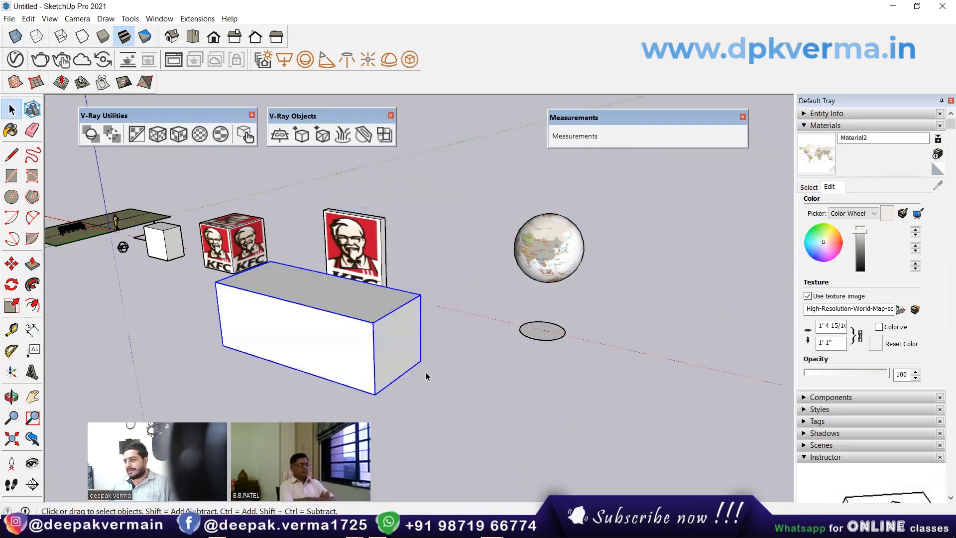
{"action": "mouse_move", "coordinate": [346, 331]}
{"action": "middle_mouse_down", "text": "shift"}
{"action": "mouse_move", "coordinate": [347, 342]}
{"action": "mouse_move", "coordinate": [341, 336]}
{"action": "middle_mouse_up", "text": "shift"}
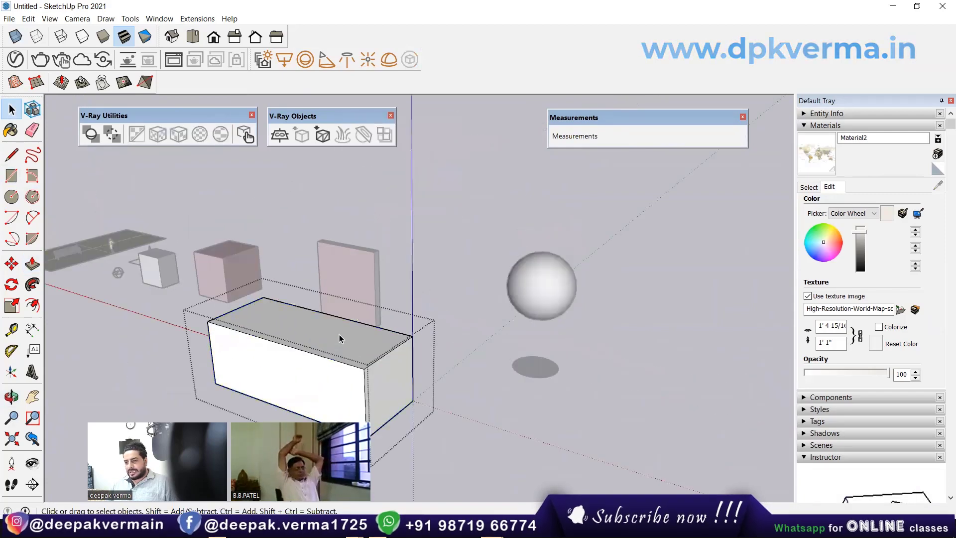
{"action": "right_click", "coordinate": [299, 332]}
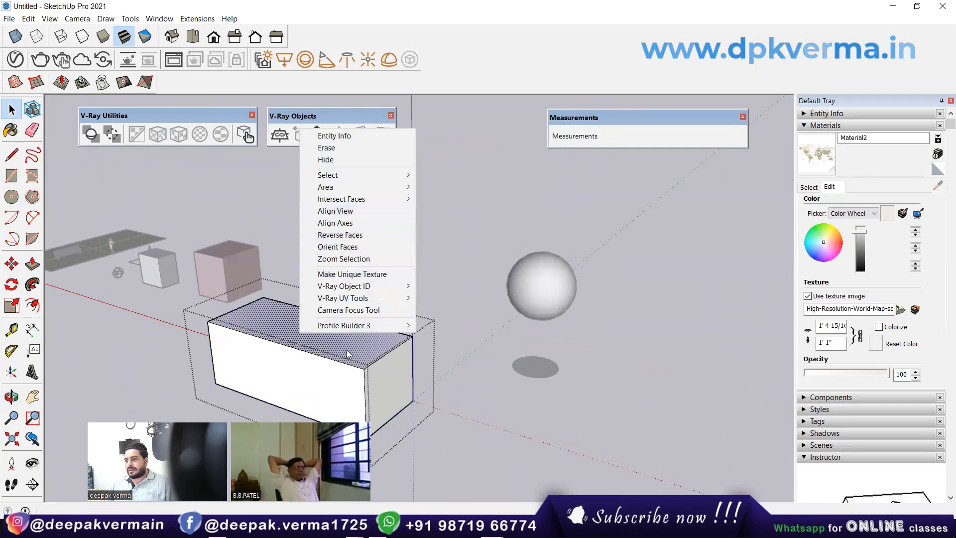
{"action": "right_click", "coordinate": [475, 345]}
Step: Draw a rectangle on the counter base and pull it up into a tall raised panel
{"action": "left_click", "coordinate": [514, 380]}
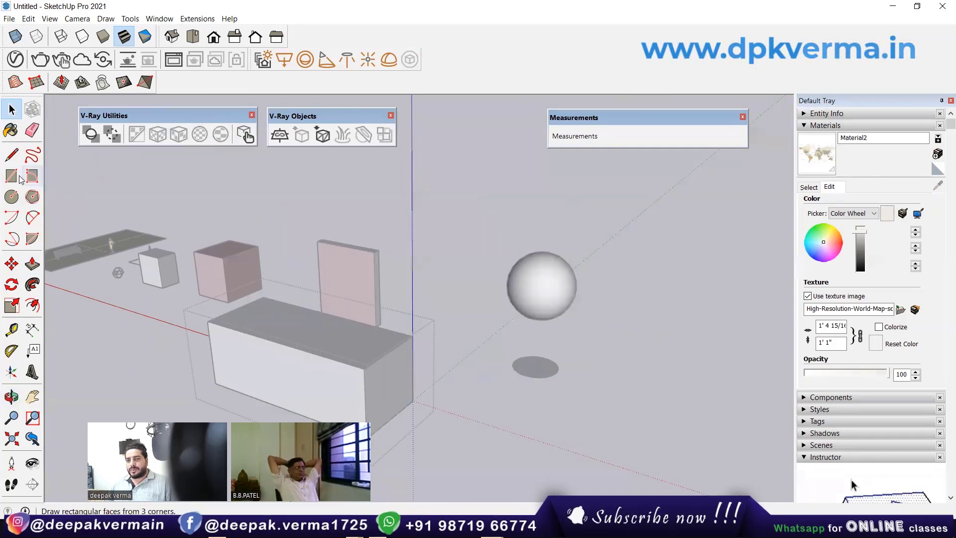
{"action": "left_click", "coordinate": [12, 175]}
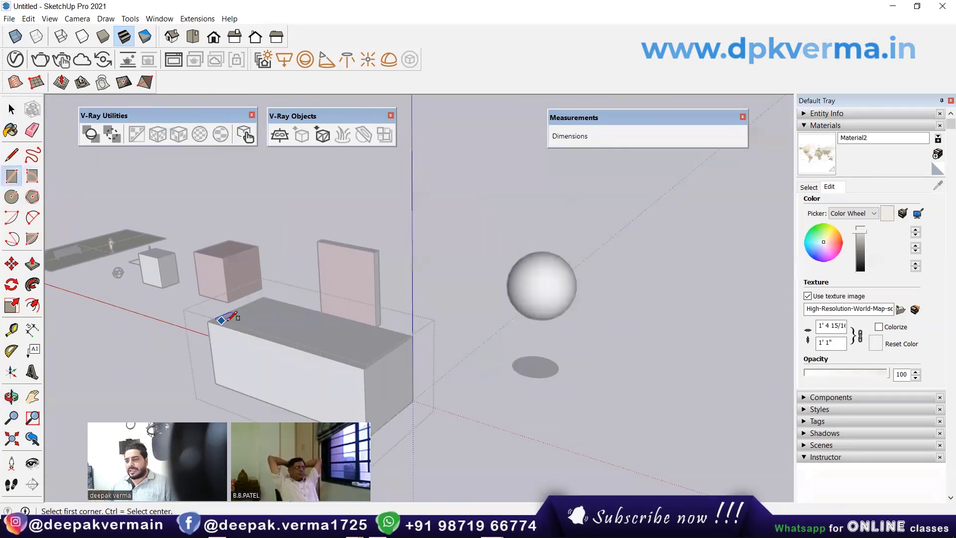
{"action": "left_click", "coordinate": [377, 337]}
{"action": "key", "text": "p"}
{"action": "left_click_drag", "start_coordinate": [299, 328], "coordinate": [189, 232]}
{"action": "key", "text": "space"}
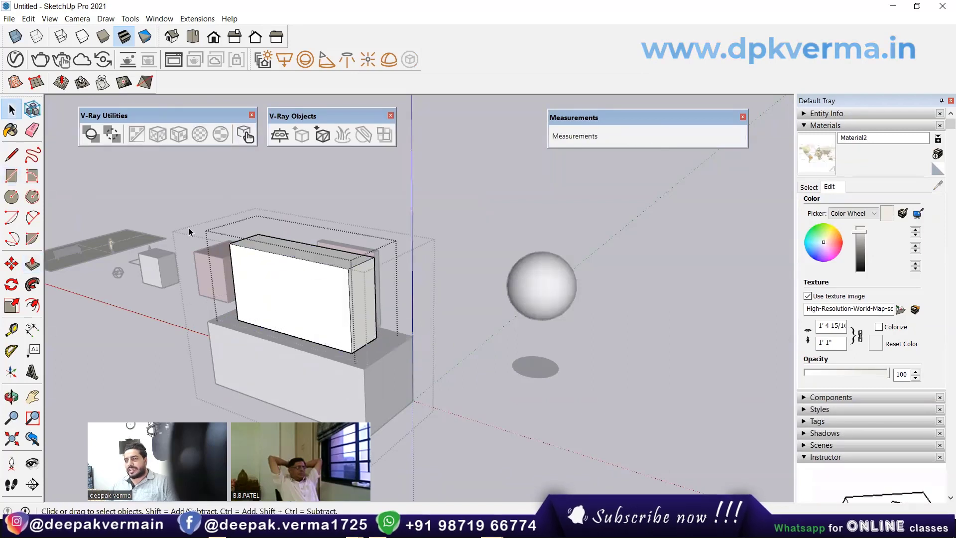
Step: Enter the counter group, select the upper raised panel, then exit and orbit the view
{"action": "left_click", "coordinate": [189, 232]}
{"action": "left_click", "coordinate": [312, 264]}
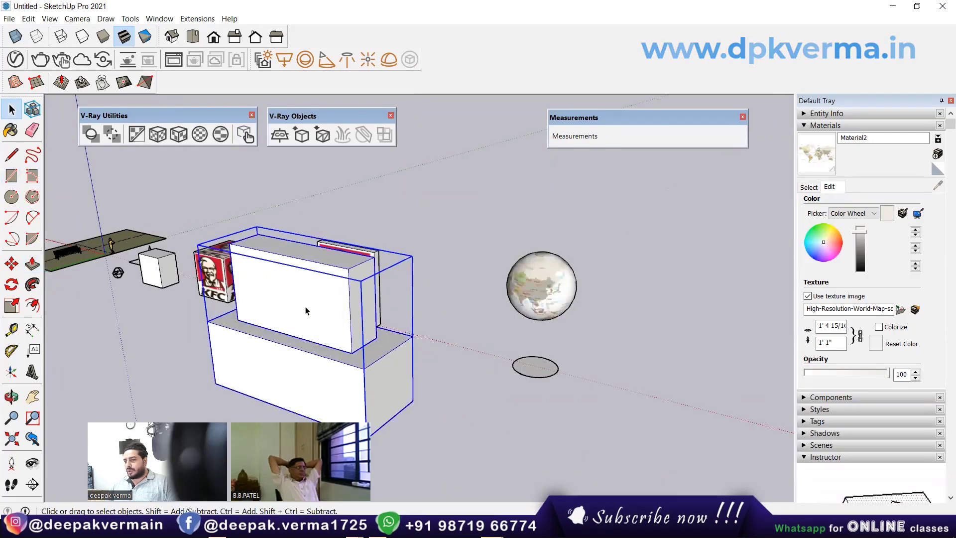
{"action": "double_click", "coordinate": [326, 384]}
{"action": "left_click", "coordinate": [329, 306]}
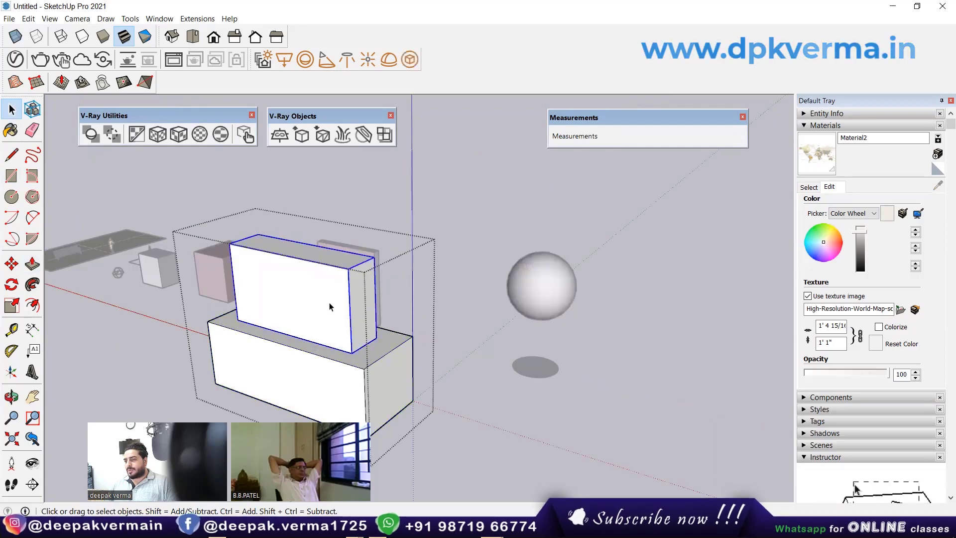
{"action": "left_click", "coordinate": [470, 333]}
{"action": "middle_click_drag", "start_coordinate": [351, 352], "coordinate": [2, 166]}
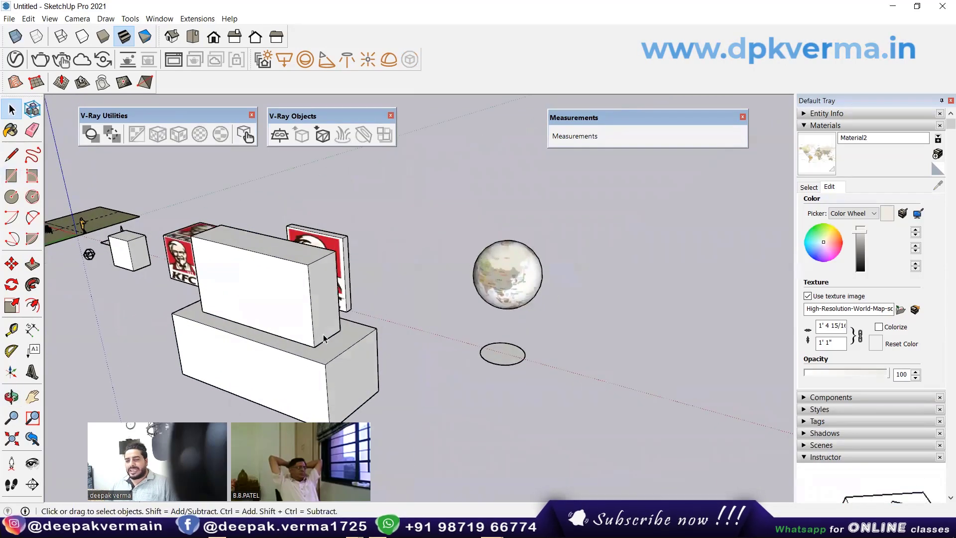
Step: Reopen the counter group and select the entire lower box
{"action": "left_click", "coordinate": [11, 130]}
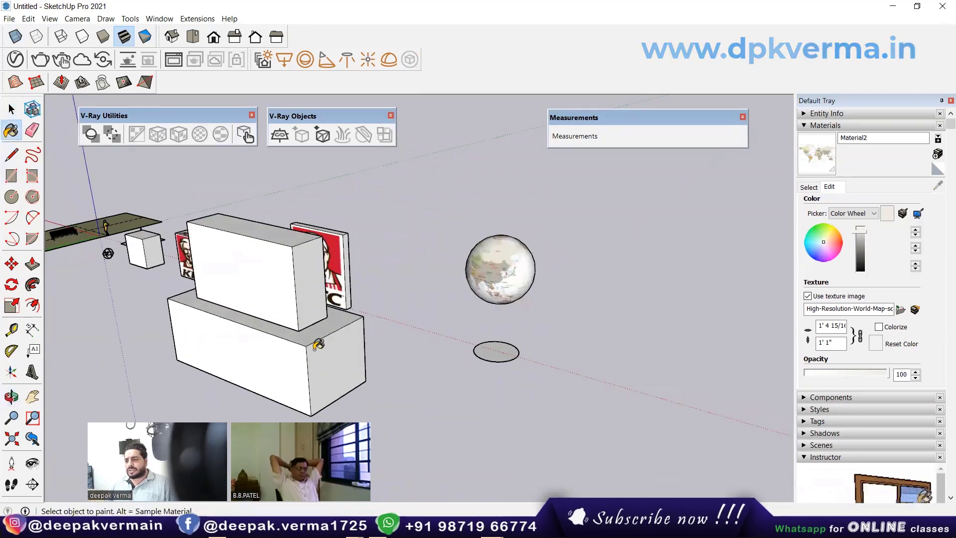
{"action": "key", "text": "space"}
{"action": "double_click", "coordinate": [299, 343]}
{"action": "left_click", "coordinate": [300, 362]}
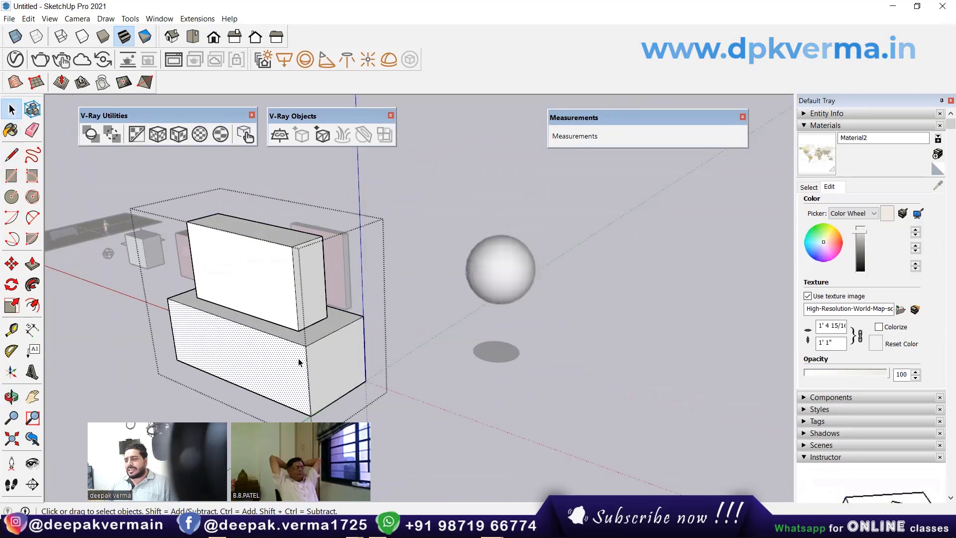
{"action": "left_click", "coordinate": [412, 404]}
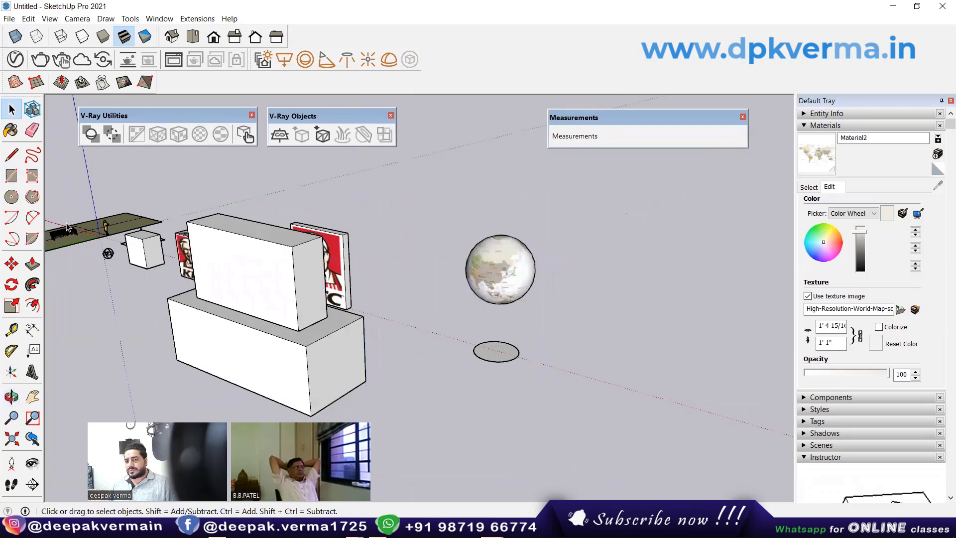
{"action": "double_click", "coordinate": [239, 378]}
{"action": "left_click", "coordinate": [264, 376]}
{"action": "triple_click", "coordinate": [219, 343]}
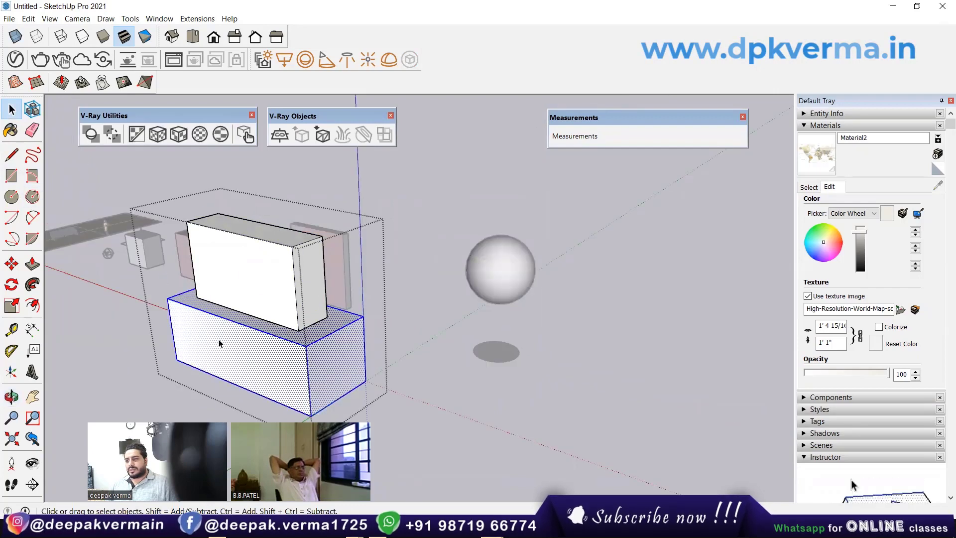
{"action": "left_click", "coordinate": [11, 131]}
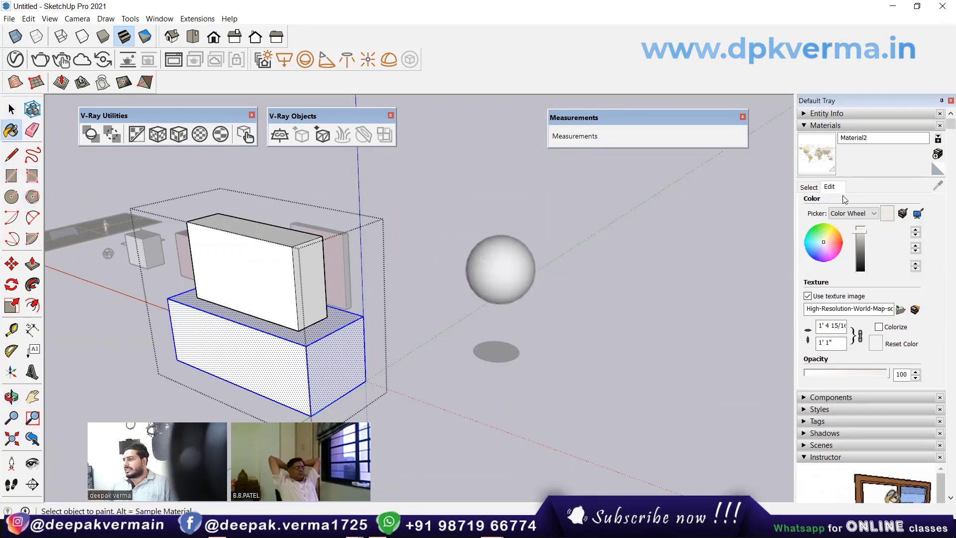
Step: Paint the lower box with the dark orange Color_C11 material from In Model
{"action": "left_click", "coordinate": [808, 186]}
{"action": "left_click", "coordinate": [846, 258]}
{"action": "left_click", "coordinate": [358, 363]}
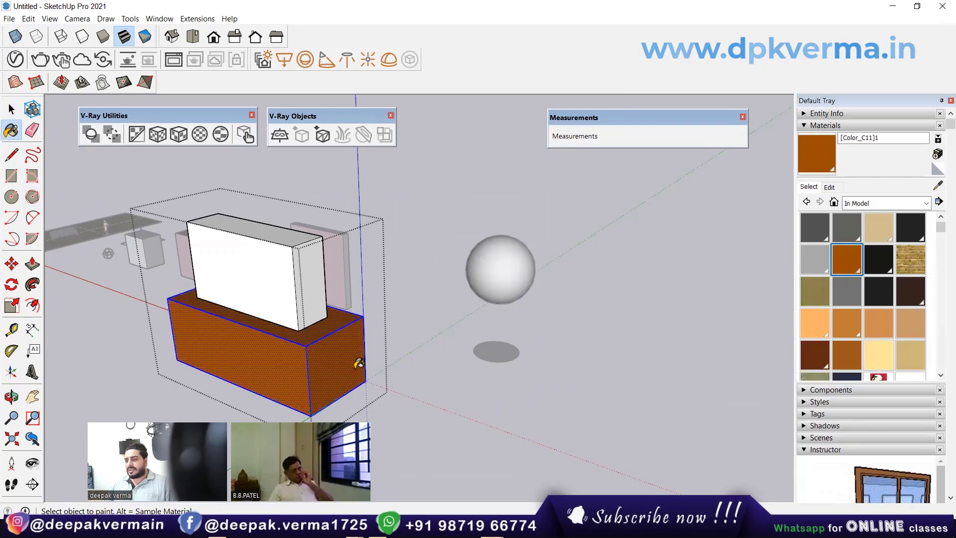
{"action": "key", "text": "space"}
Step: Paint the upper box inside its group with the lighter orange Color_C08
{"action": "left_click", "coordinate": [271, 284]}
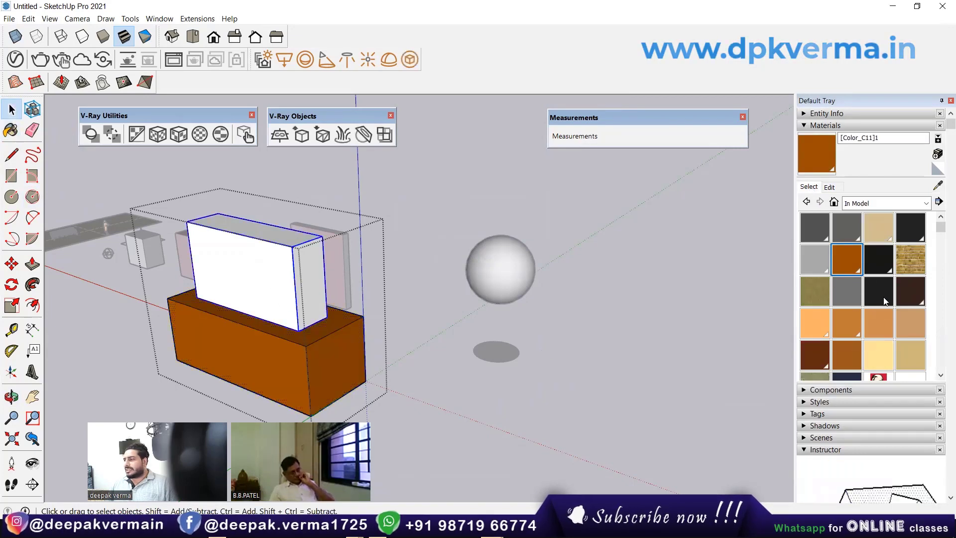
{"action": "double_click", "coordinate": [274, 259]}
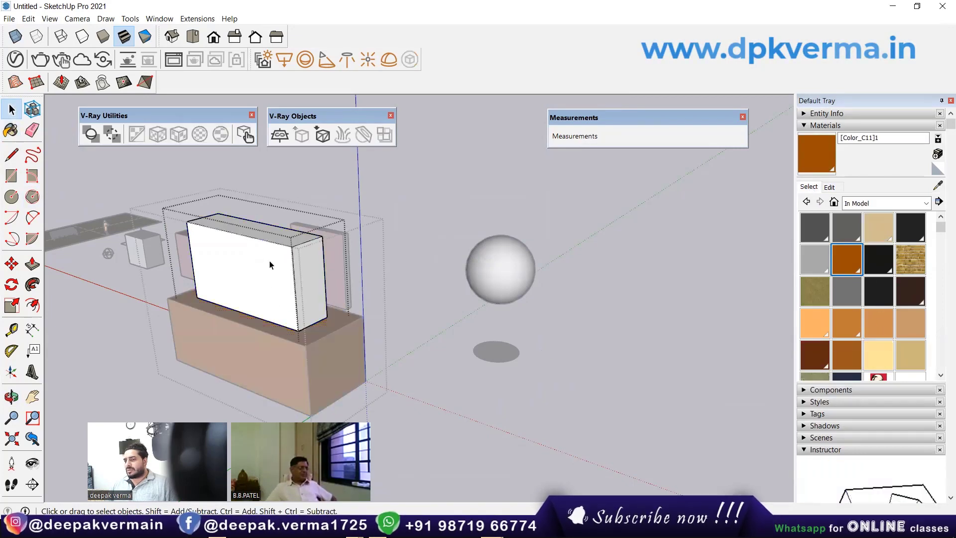
{"action": "triple_click", "coordinate": [271, 266]}
{"action": "left_click", "coordinate": [879, 323]}
{"action": "left_click", "coordinate": [264, 250]}
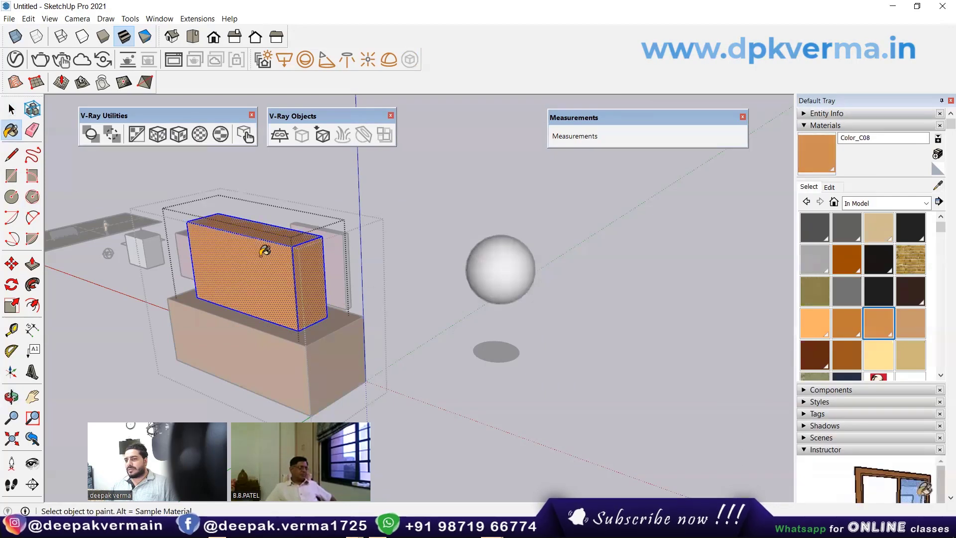
{"action": "left_click", "coordinate": [6, 110]}
{"action": "left_click", "coordinate": [414, 217]}
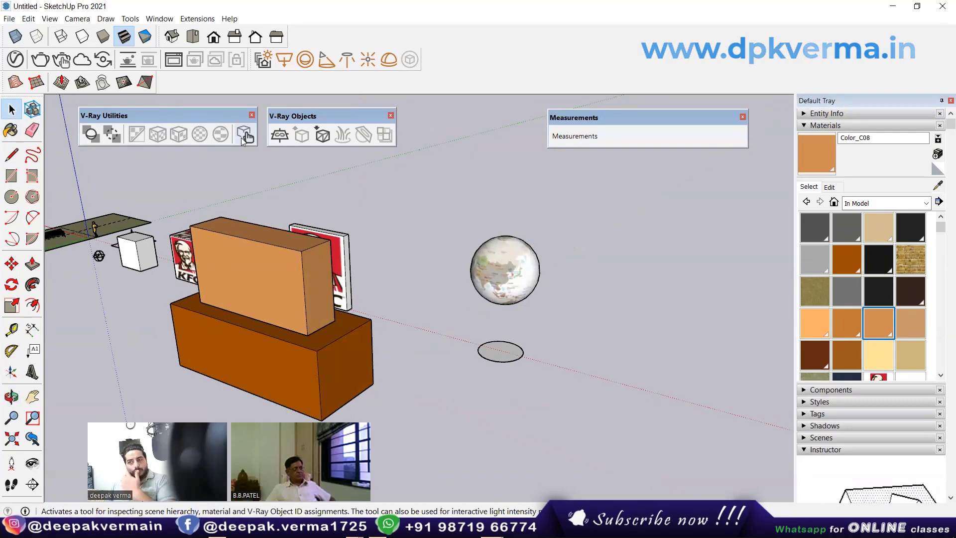
Step: Inspect the lower box's end-face material with the V-Ray Scene Interactor
{"action": "left_click", "coordinate": [243, 135]}
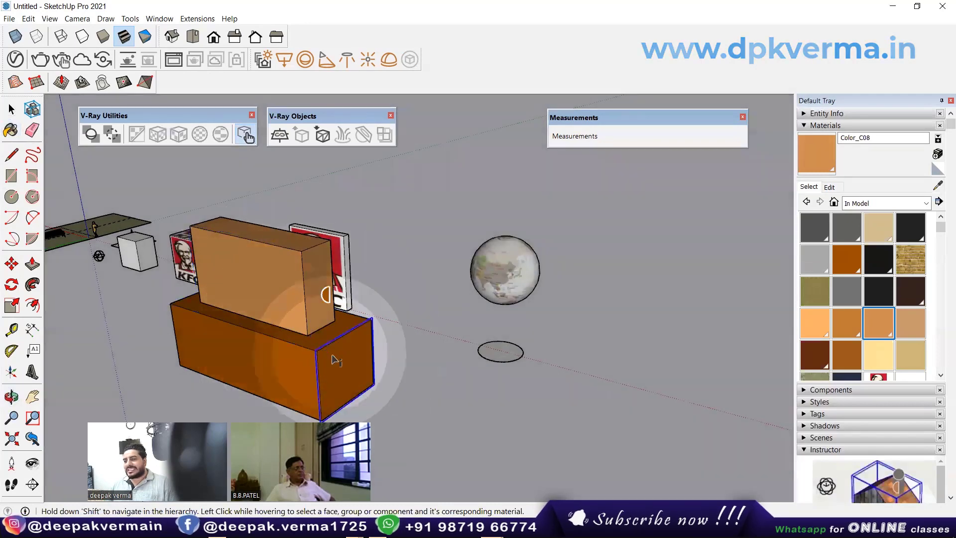
{"action": "middle_click_drag", "start_coordinate": [305, 317], "coordinate": [321, 348]}
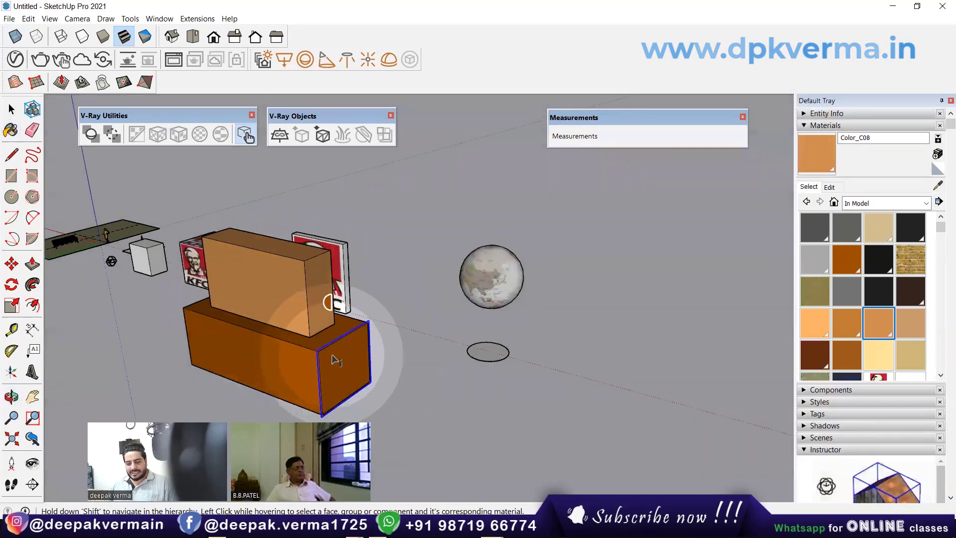
{"action": "left_click", "coordinate": [320, 336]}
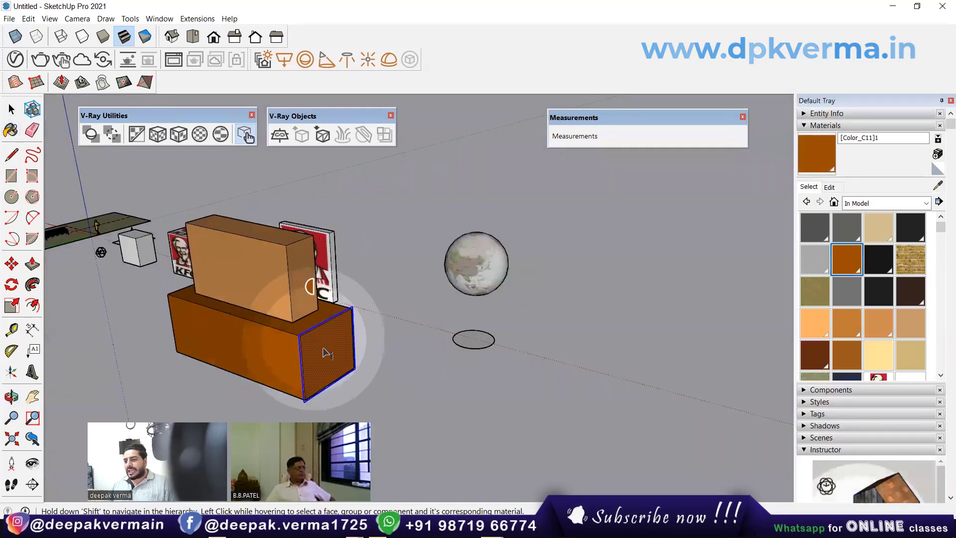
{"action": "key", "text": "space"}
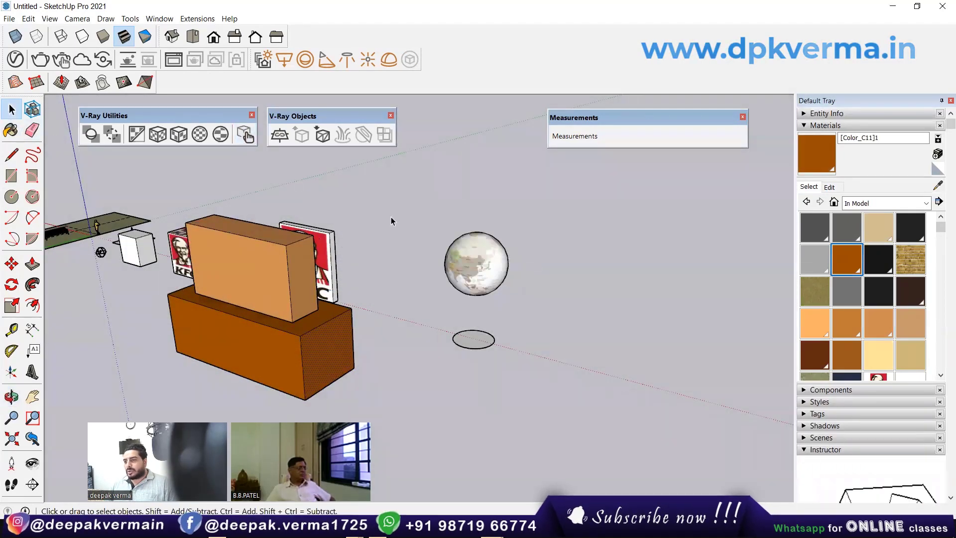
Step: Open the counter group and its nested panel group, and select the panel's right end face
{"action": "left_click", "coordinate": [297, 271]}
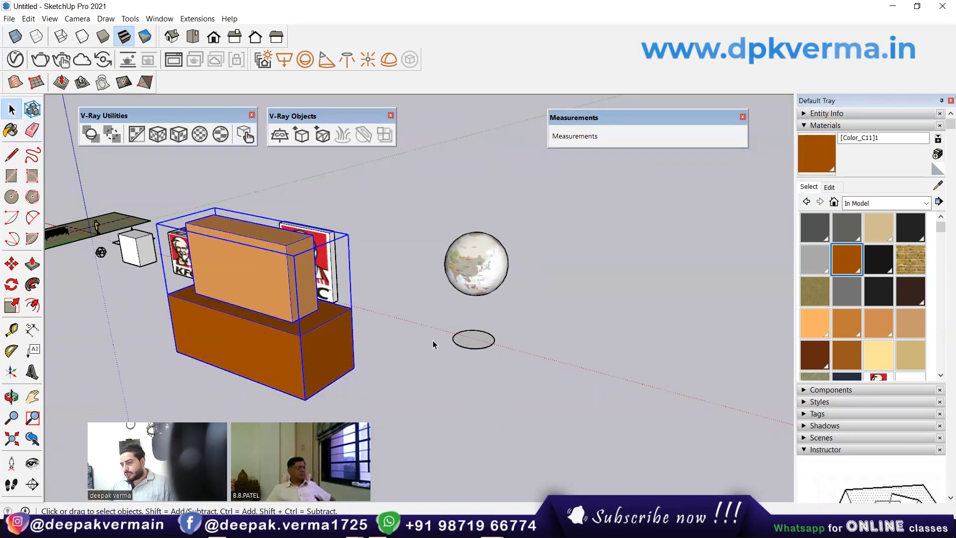
{"action": "double_click", "coordinate": [279, 277]}
{"action": "double_click", "coordinate": [294, 270]}
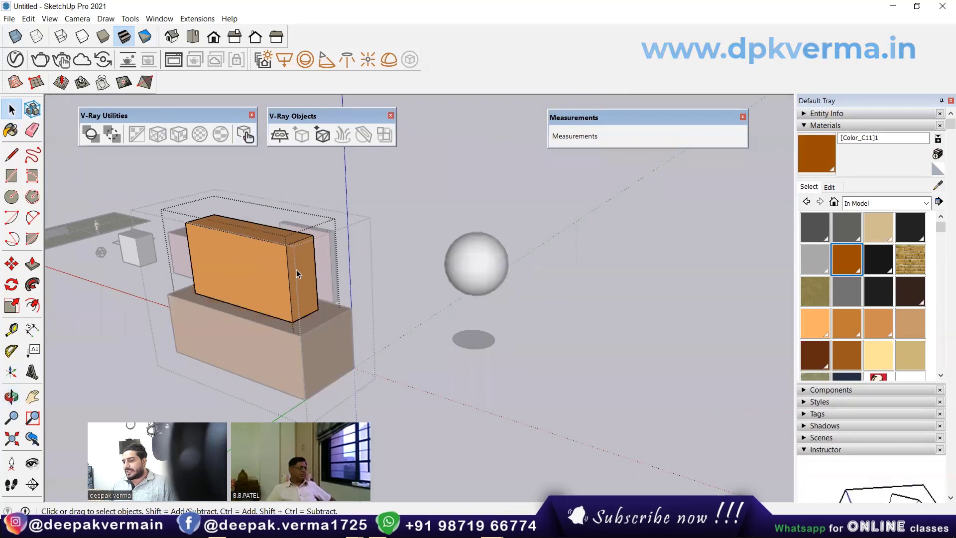
{"action": "left_click", "coordinate": [300, 270]}
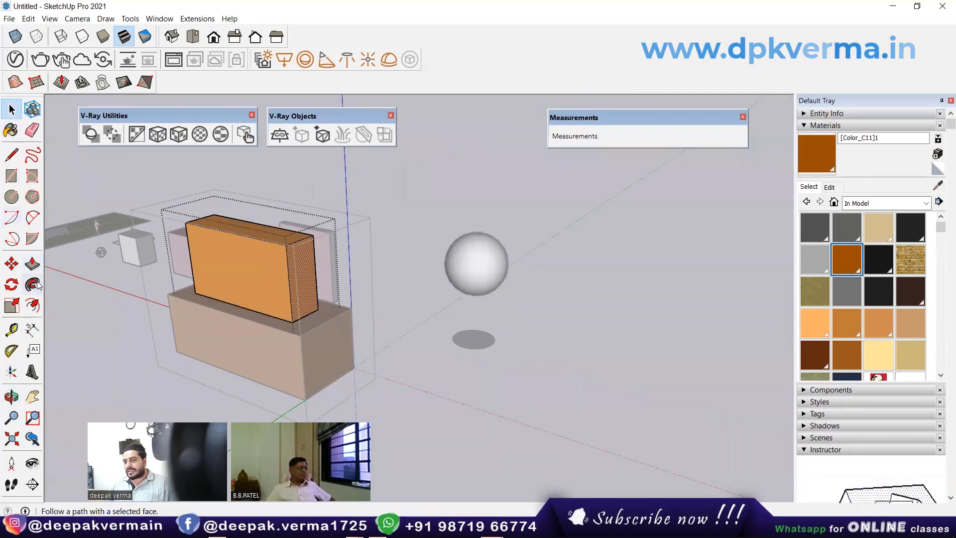
Step: Push the raised panel's right end outward well past the counter block, then leave the group
{"action": "left_click", "coordinate": [33, 264]}
{"action": "left_click", "coordinate": [289, 325]}
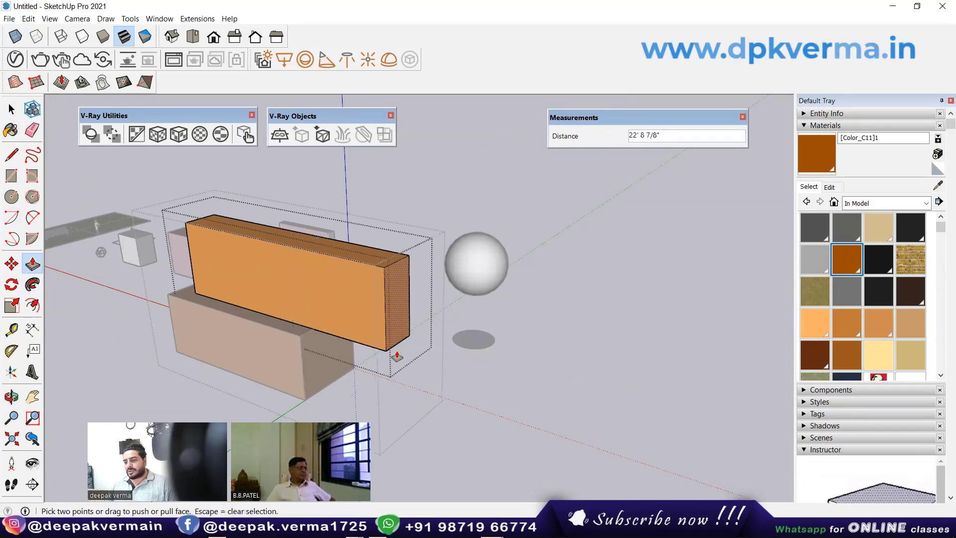
{"action": "left_click", "coordinate": [396, 356]}
{"action": "key", "text": "space"}
{"action": "left_click", "coordinate": [558, 337]}
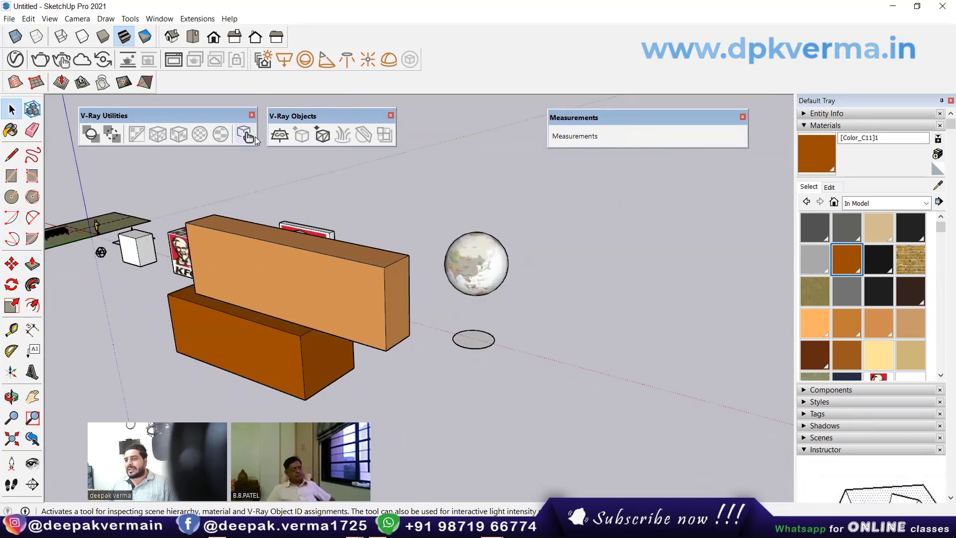
Step: Inspect the panel front face's material and push that front face back
{"action": "middle_click_drag", "start_coordinate": [322, 263], "coordinate": [310, 259]}
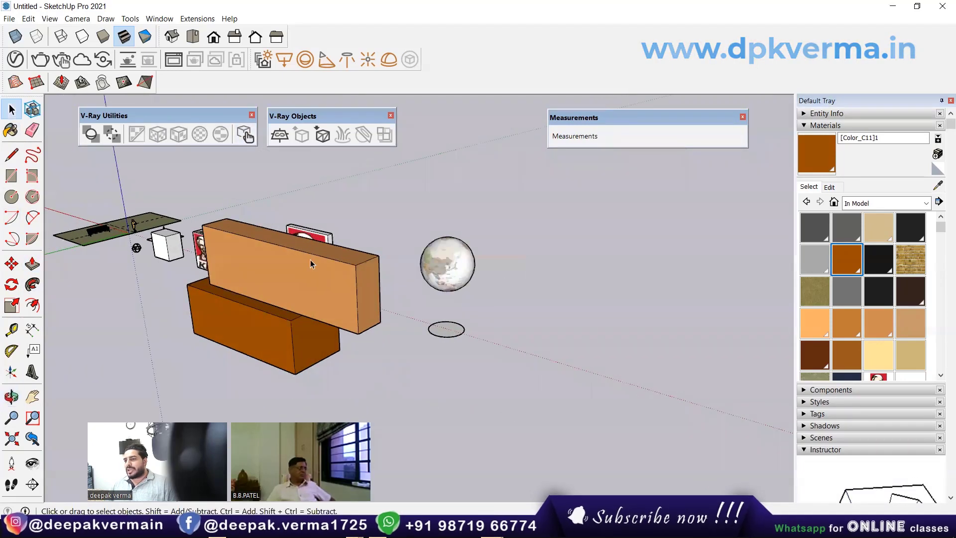
{"action": "left_click", "coordinate": [245, 137]}
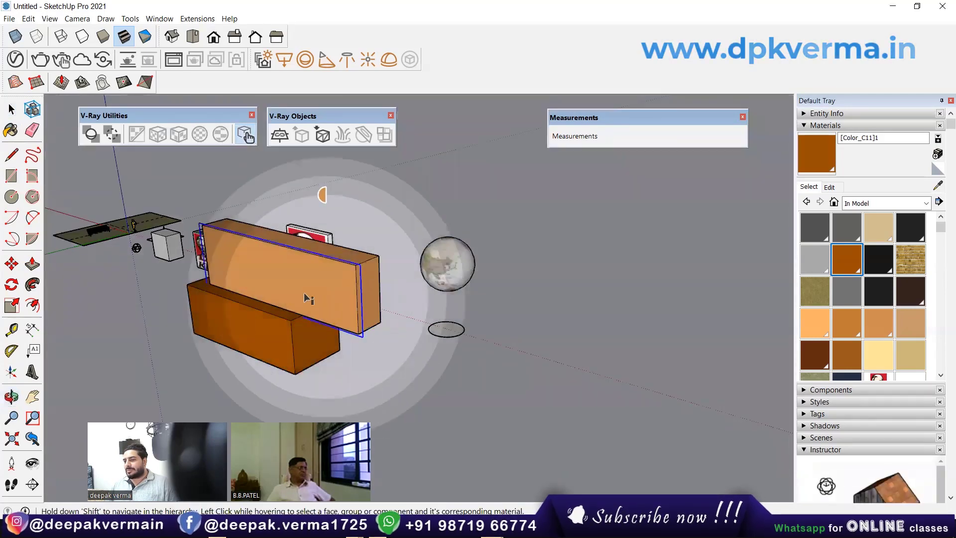
{"action": "left_click", "coordinate": [272, 289]}
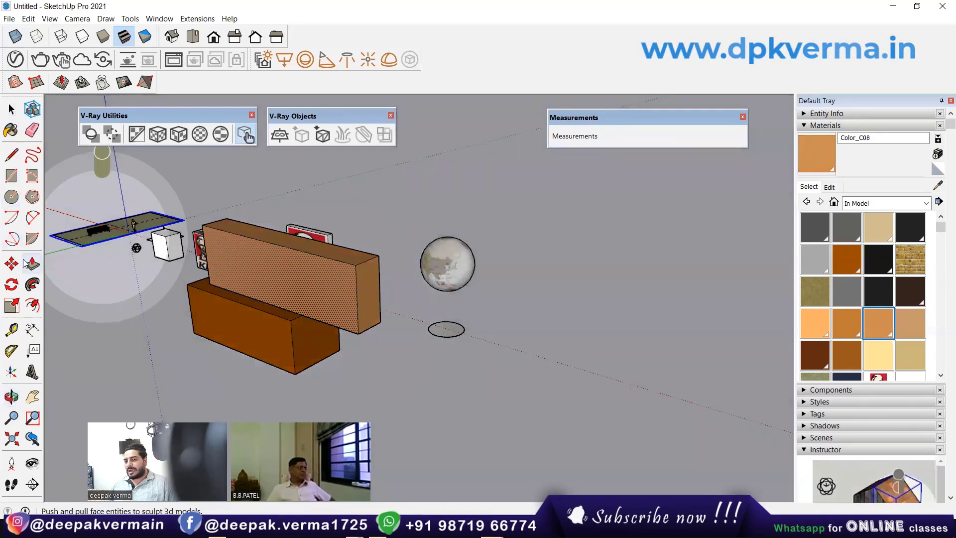
{"action": "left_click", "coordinate": [25, 263]}
{"action": "left_click", "coordinate": [361, 341]}
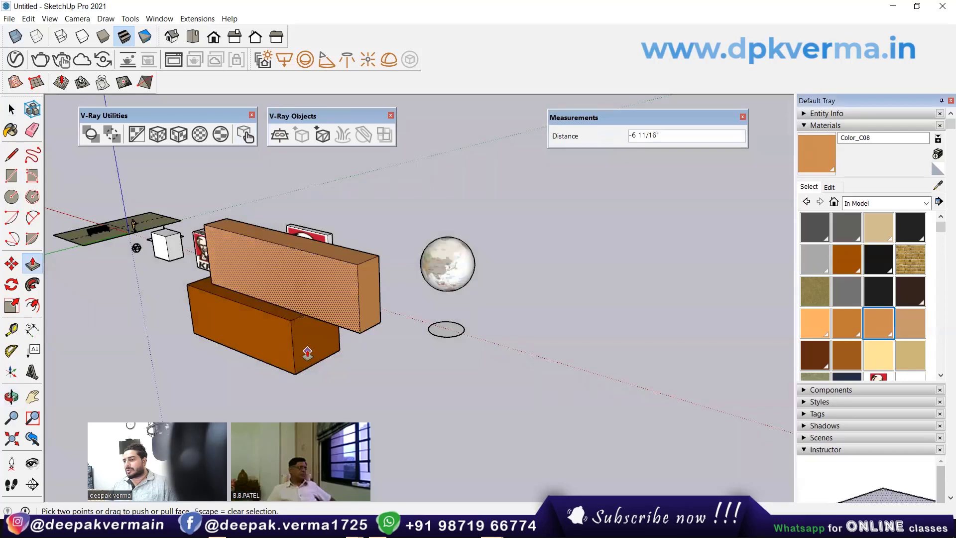
{"action": "key", "text": "space"}
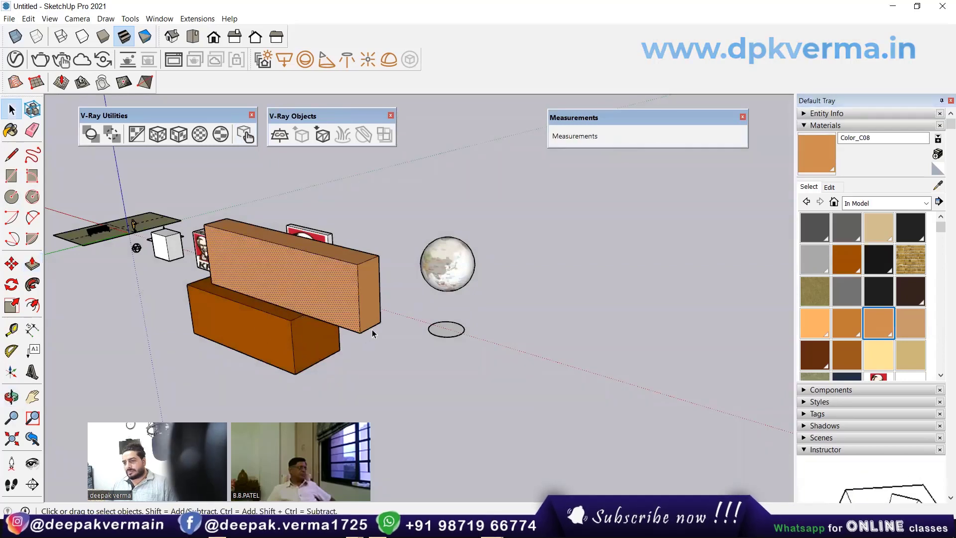
Step: Select the counter group, try resizing the panel's end face, then orbit the view
{"action": "left_click", "coordinate": [375, 312]}
{"action": "left_click", "coordinate": [245, 138]}
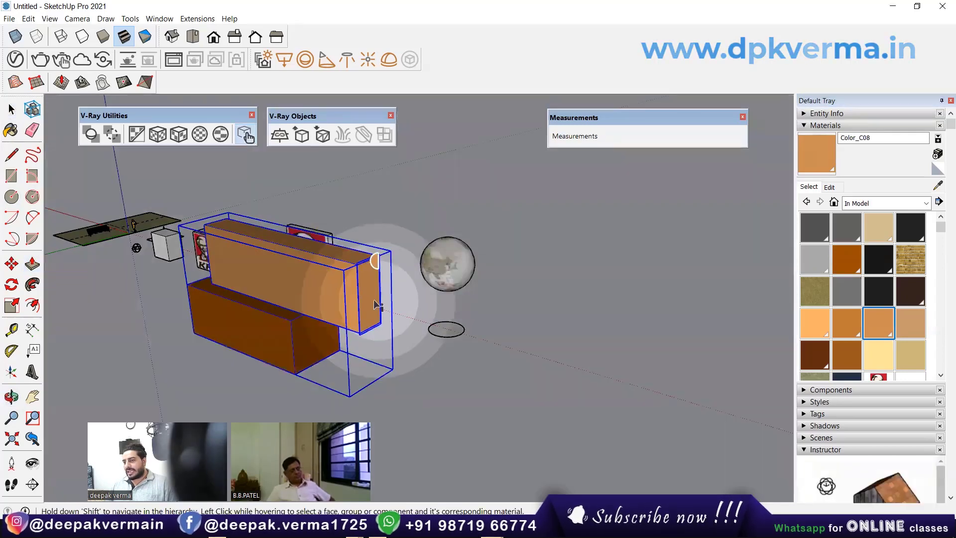
{"action": "key", "text": "p"}
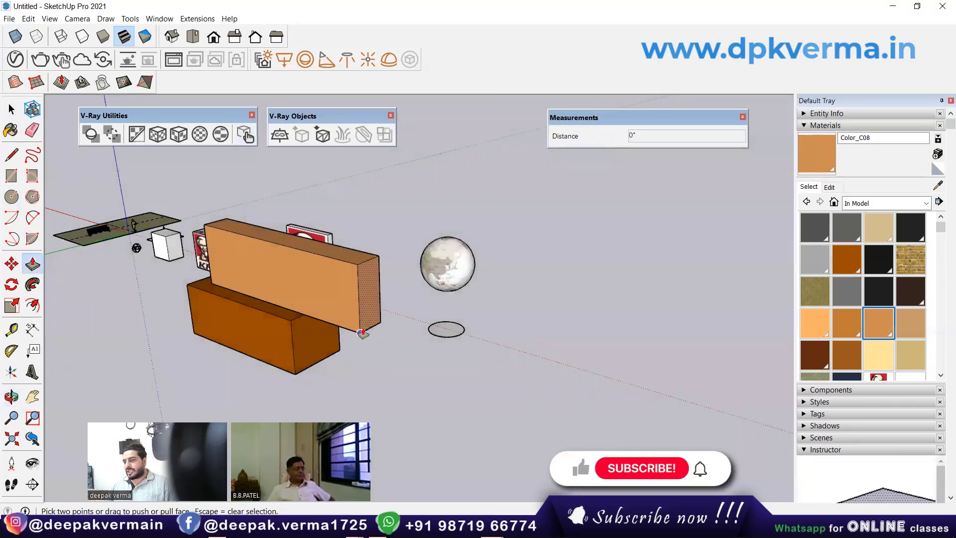
{"action": "left_click_drag", "start_coordinate": [370, 299], "coordinate": [354, 332]}
{"action": "middle_click_drag", "start_coordinate": [415, 381], "coordinate": [368, 379]}
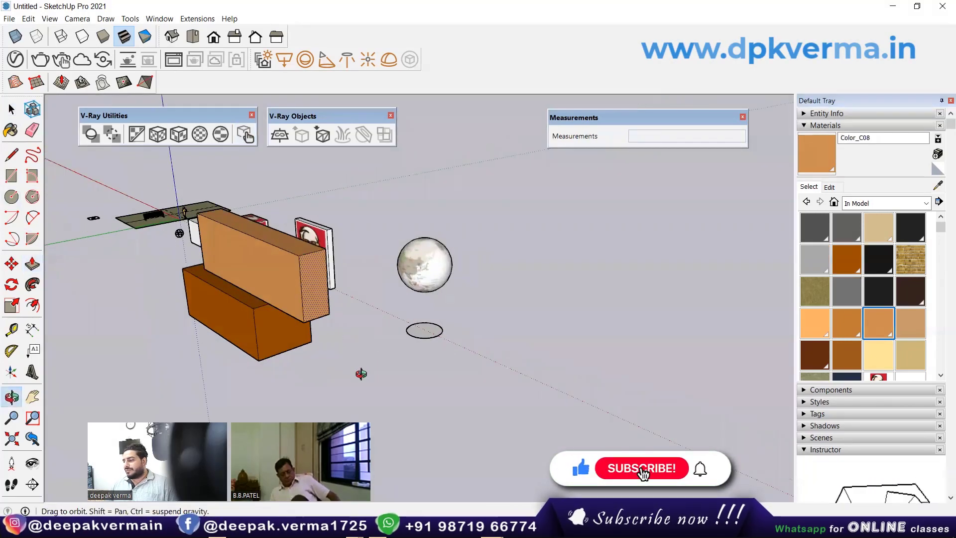